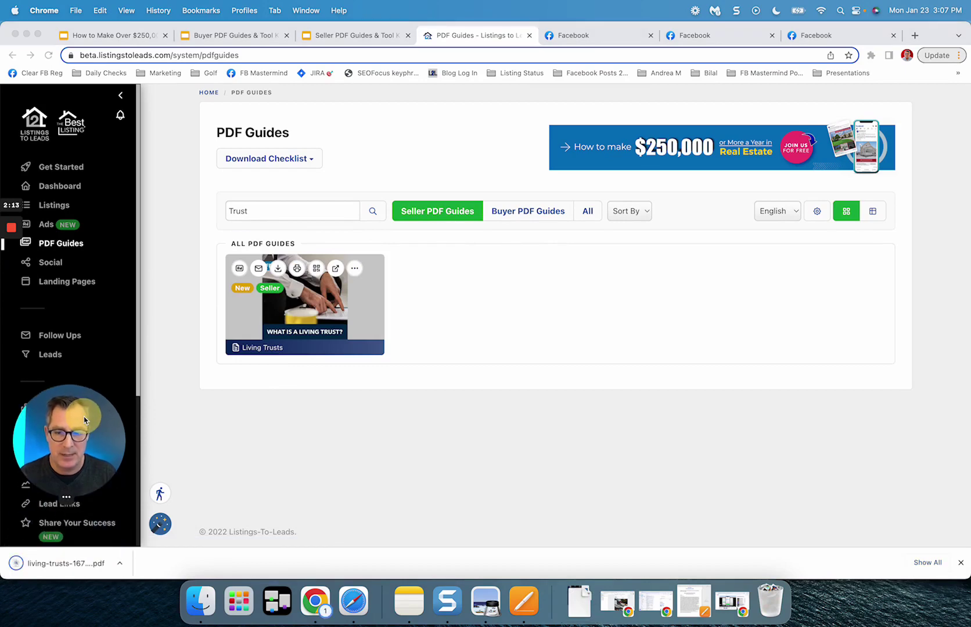
Step: Open the downloaded Living Trusts guide PDF and review its seven pages
left_click(81, 566)
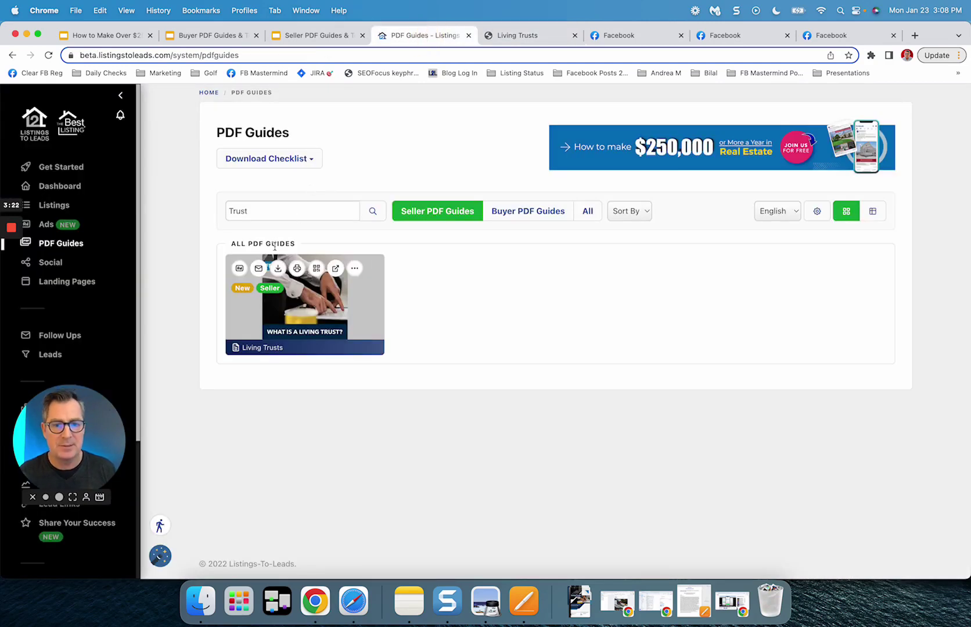
mouse_move(276, 273)
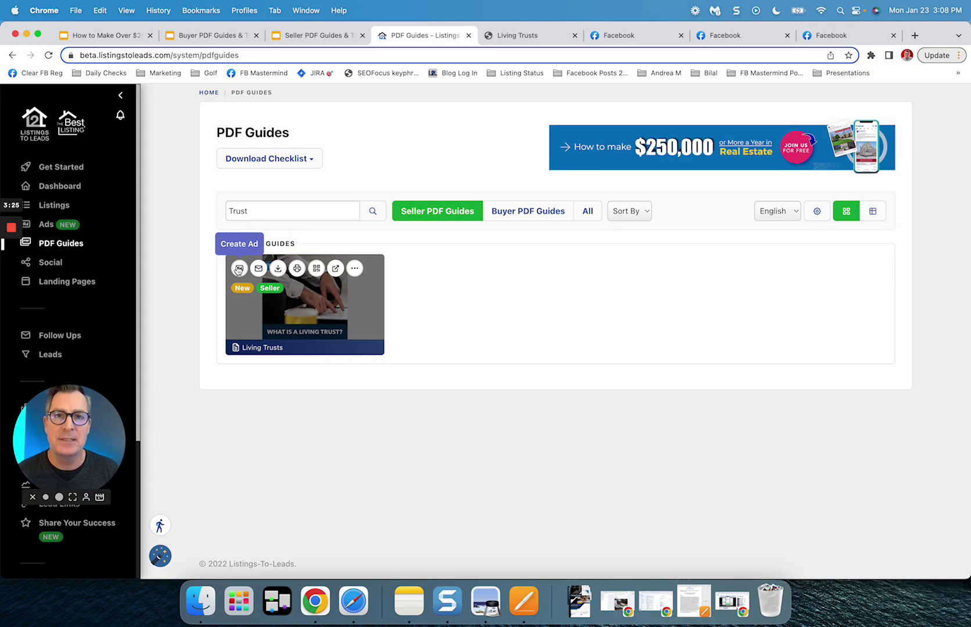
Step: Create a Lead Ads ad from the English version of the Living Trusts guide card
left_click(239, 269)
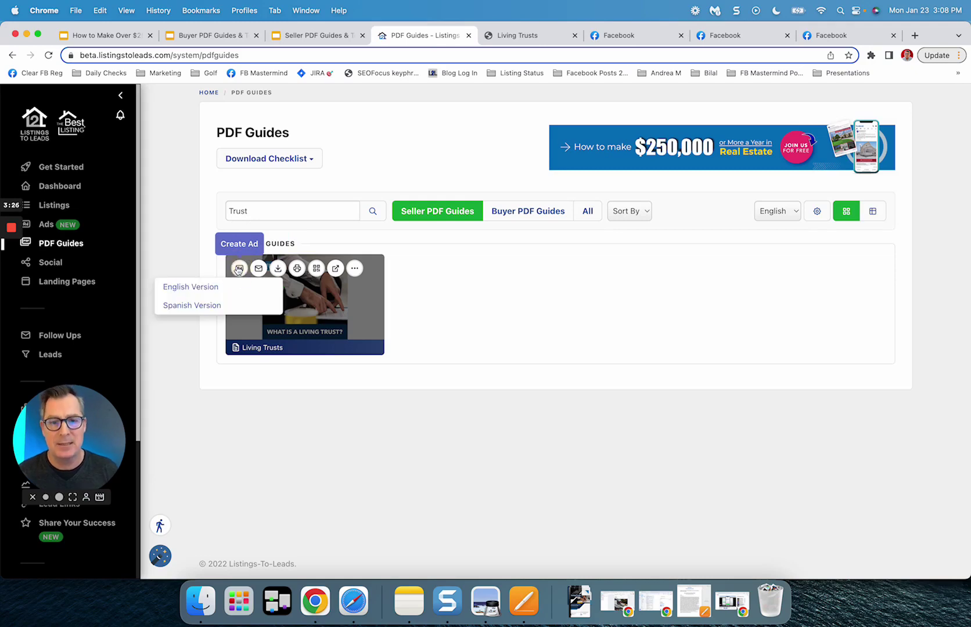
left_click(191, 288)
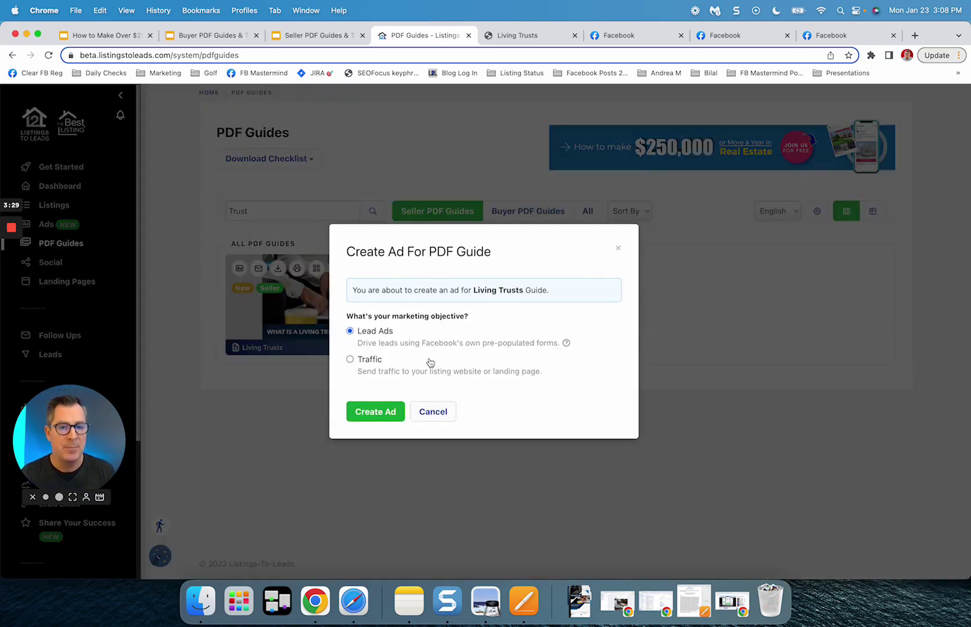
left_click(378, 413)
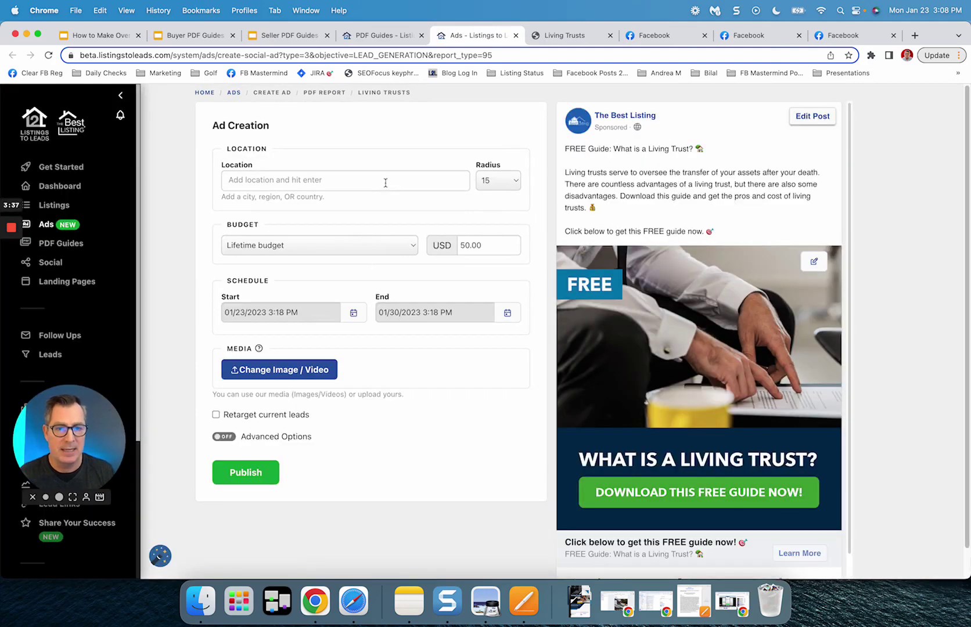
left_click(385, 183)
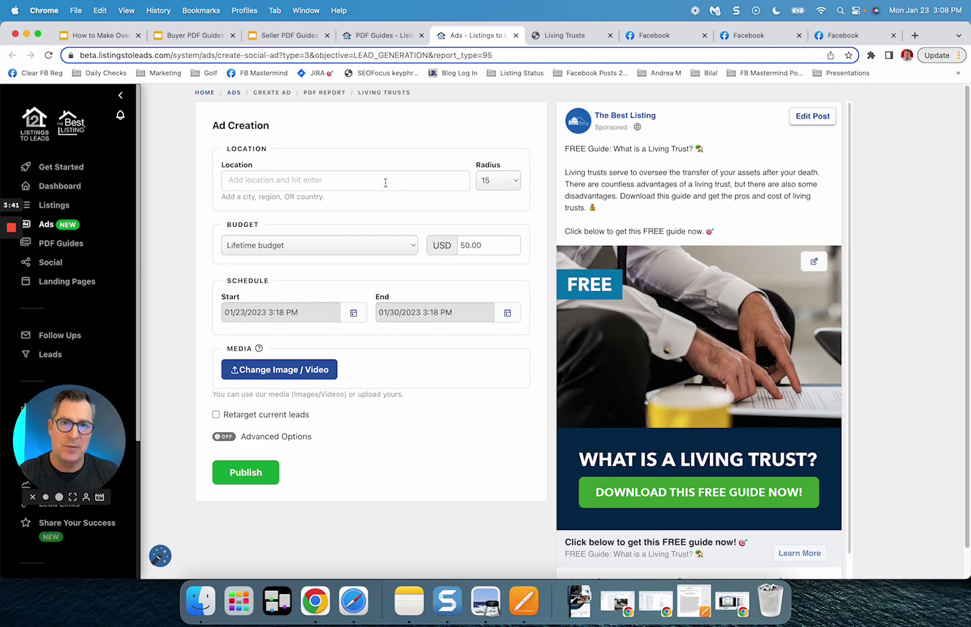
Step: Target the ad at Granite Bay, California, check its budget and dates, and pick the Living Trust video
type("Granite Bay")
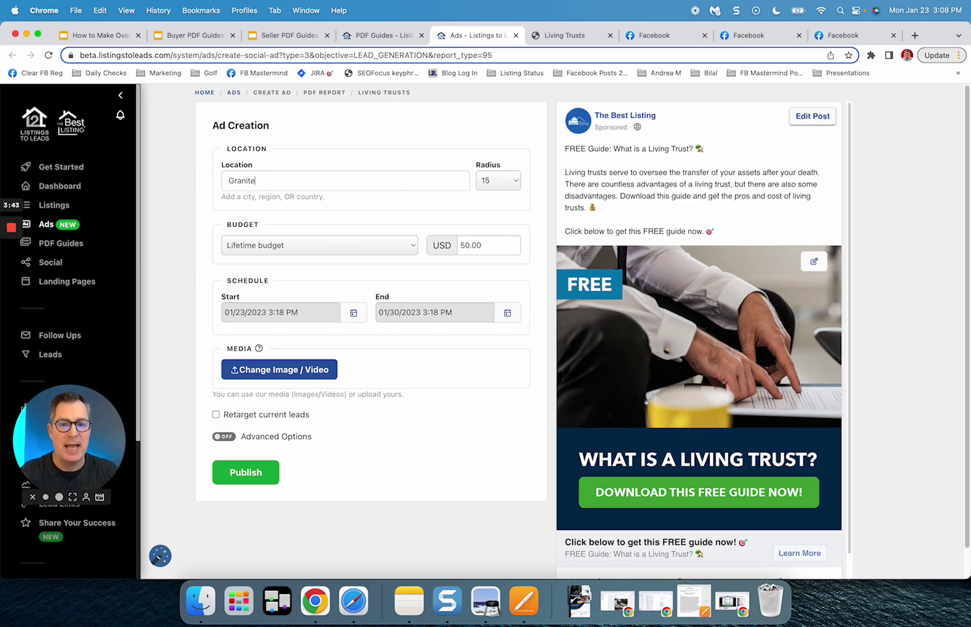
left_click(380, 199)
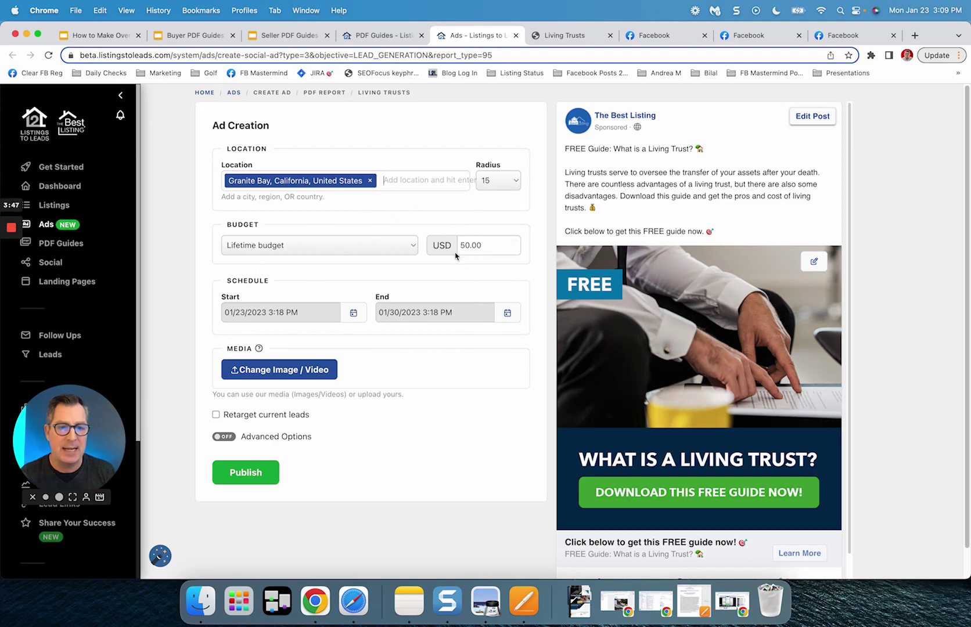
left_click(487, 246)
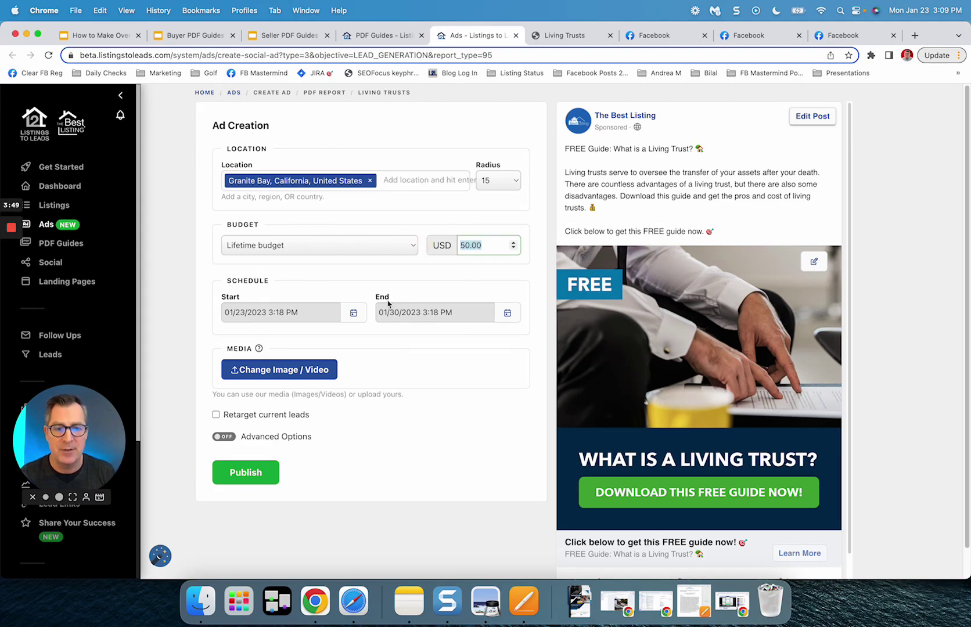
left_click(356, 312)
left_click(355, 313)
left_click(508, 313)
left_click(508, 313)
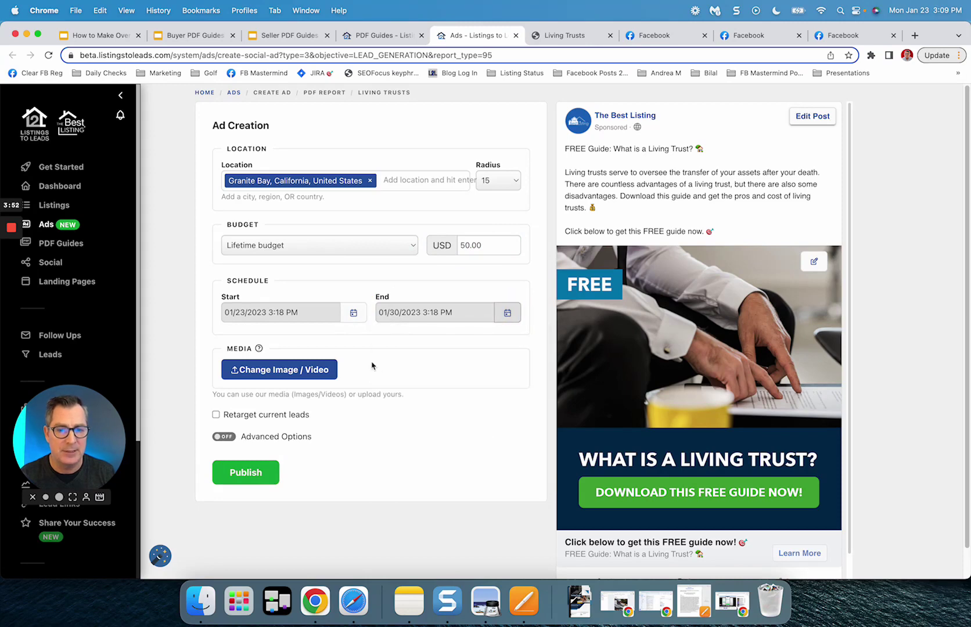
left_click(273, 371)
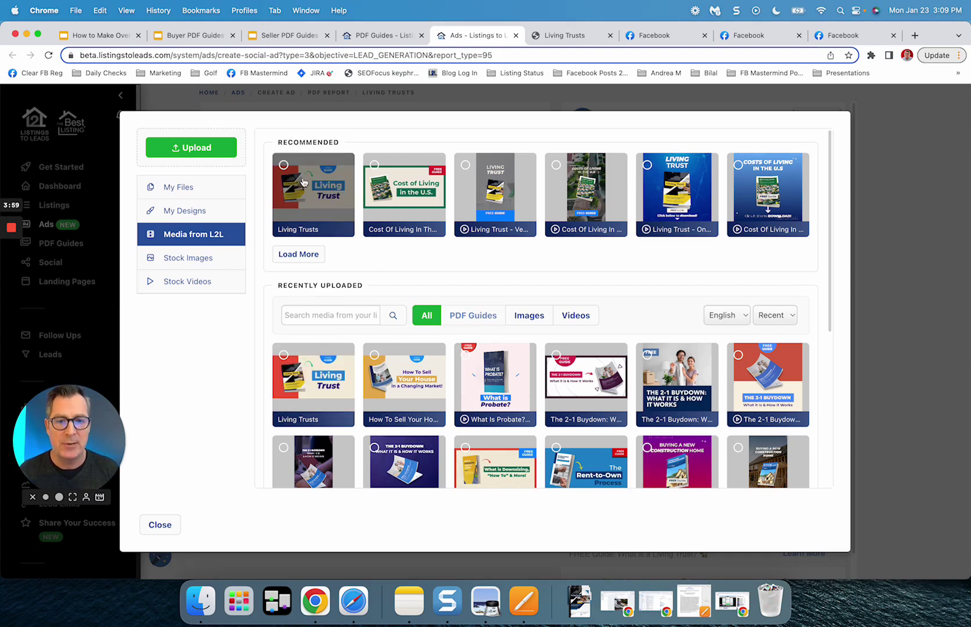
left_click(663, 186)
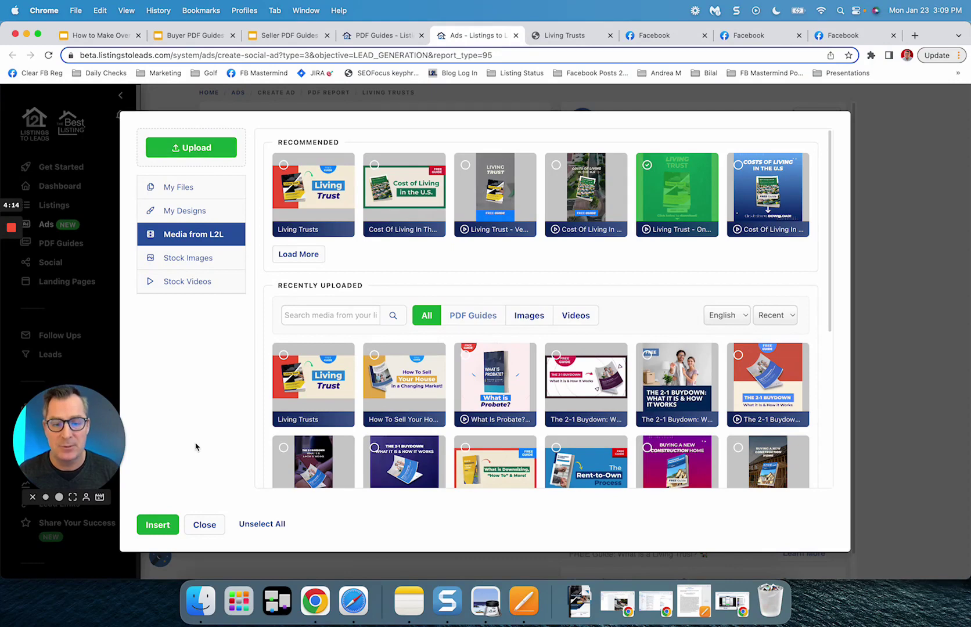
Step: Insert the Living Trust video into the ad and publish it
left_click(158, 526)
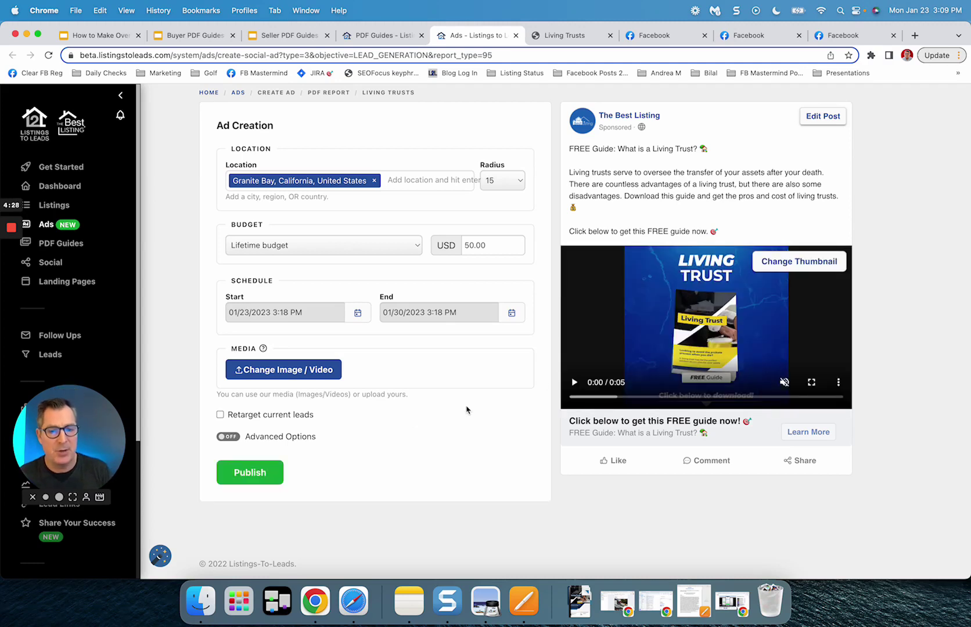
left_click(252, 474)
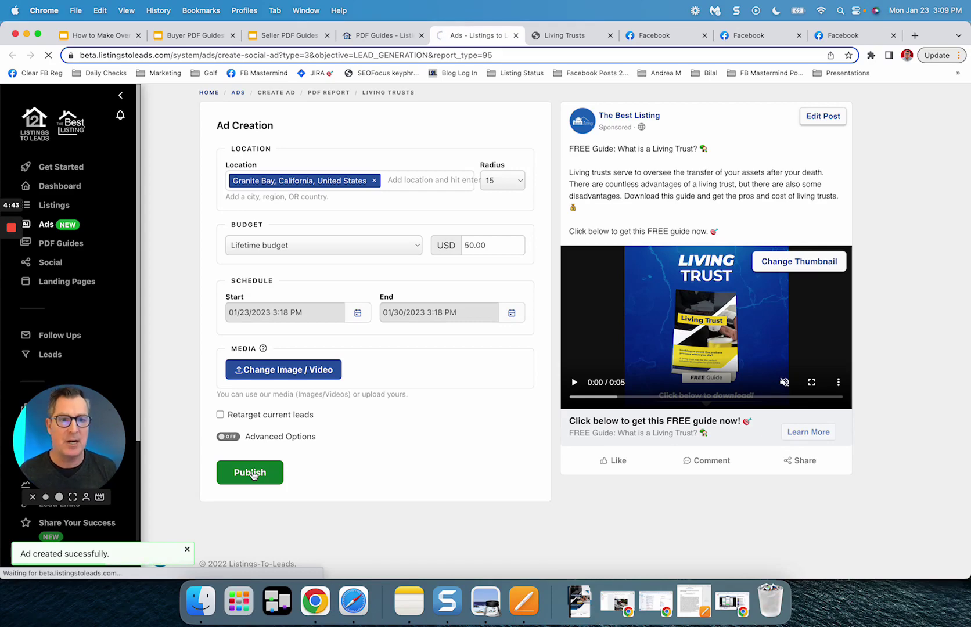
Step: Return to the PDF Guides browser tab
left_click(384, 38)
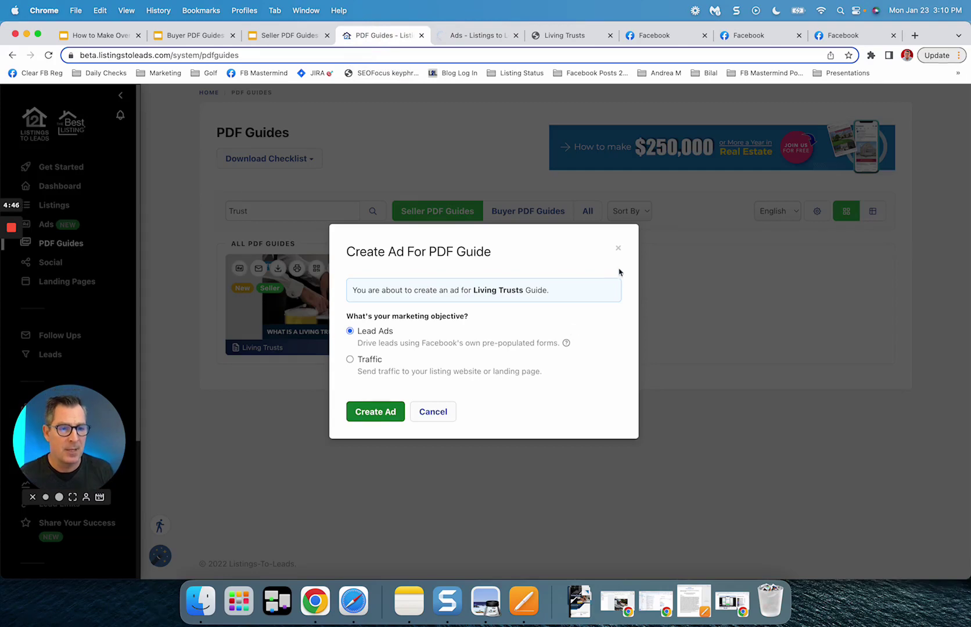
Step: Copy the code of the 'Download Your Living Trusts Report!' email for the guide
left_click(618, 248)
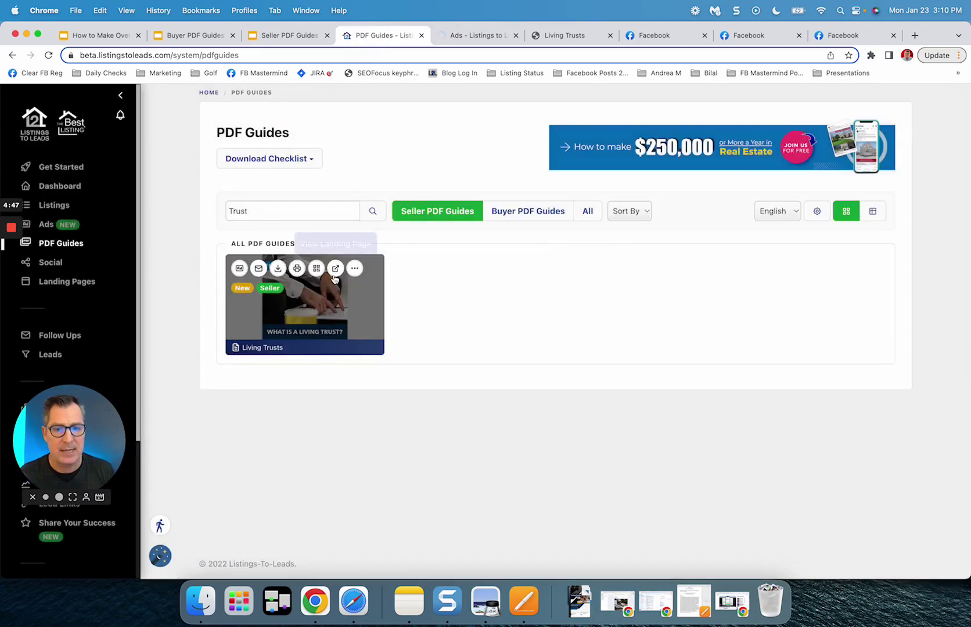
left_click(260, 268)
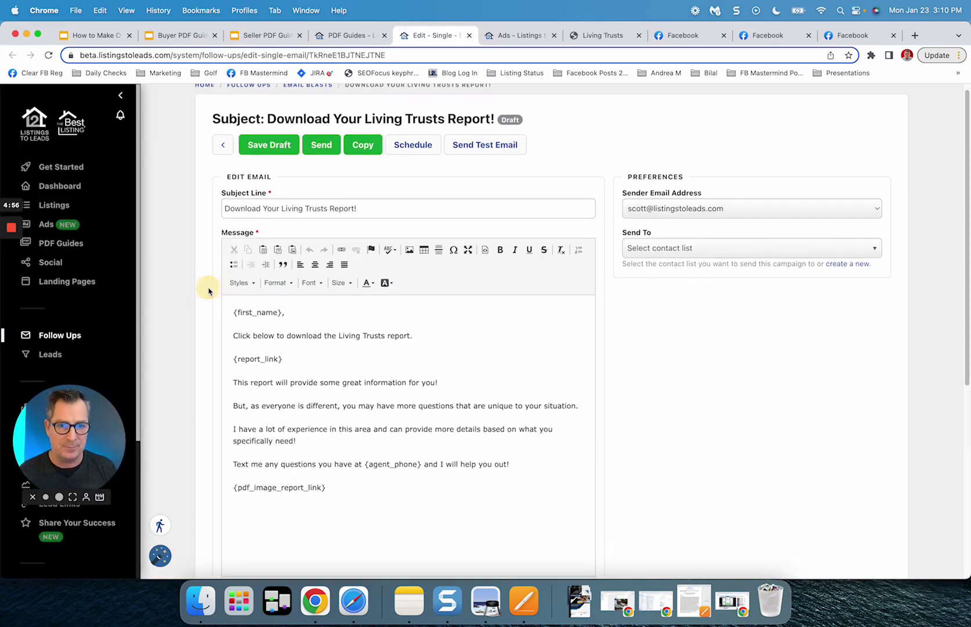
scroll(209, 292, "down", 1)
scroll(209, 291, "up", 1)
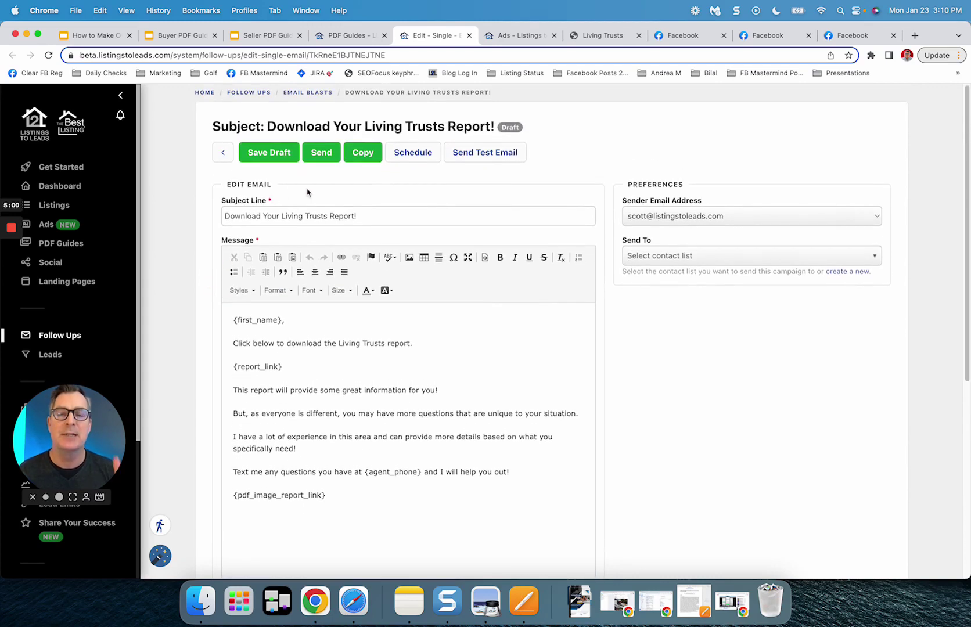
left_click(365, 153)
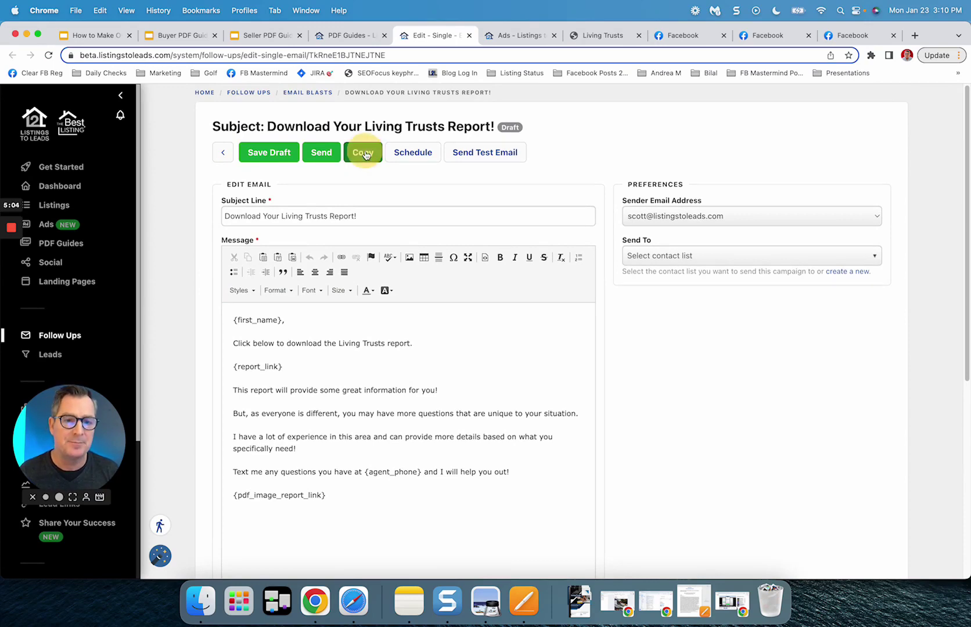
Step: Open the Follow Ups page in a new tab and switch to it
right_click(56, 333)
left_click(86, 341)
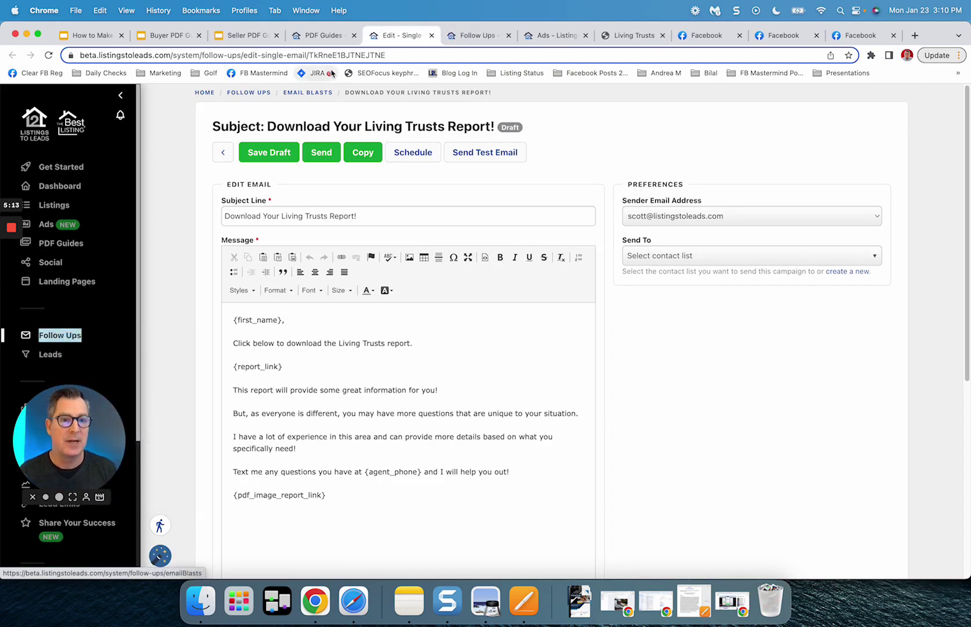
left_click(474, 36)
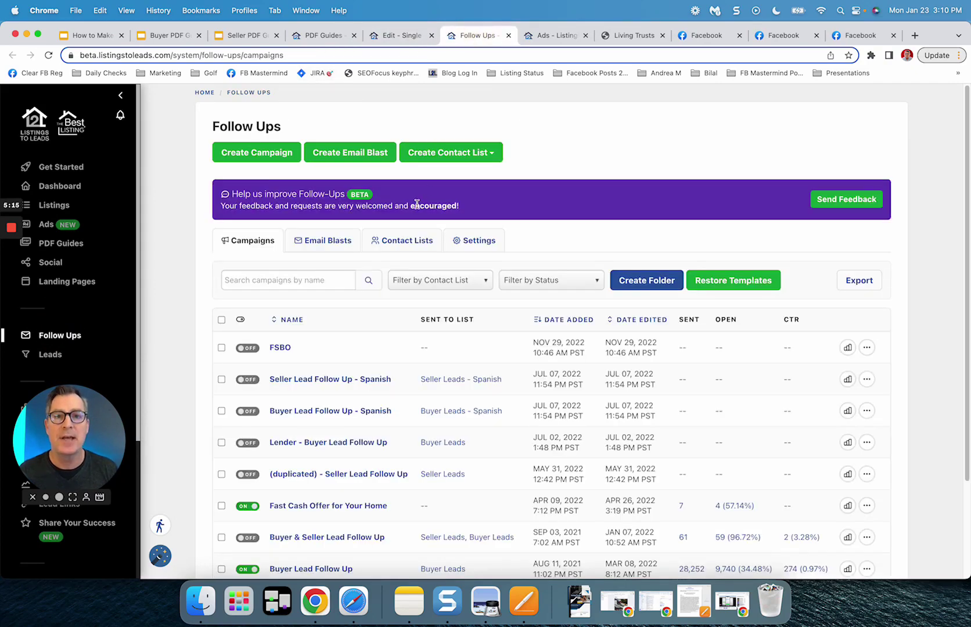
Step: Start an email blast with subject 'FREE Guide: What is a Living Trust? Pro's and Con's!'
left_click(354, 154)
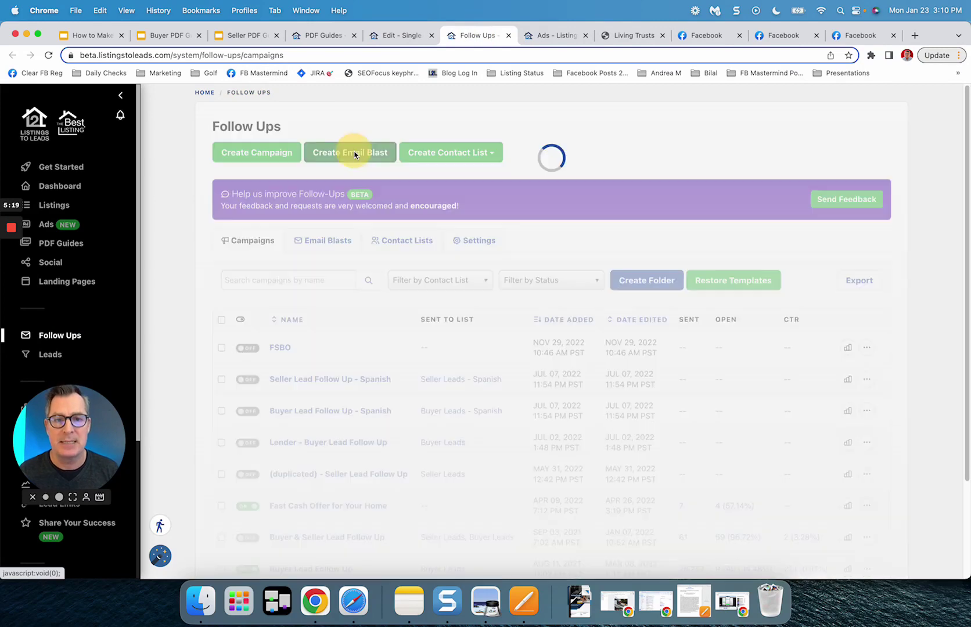
left_click(428, 289)
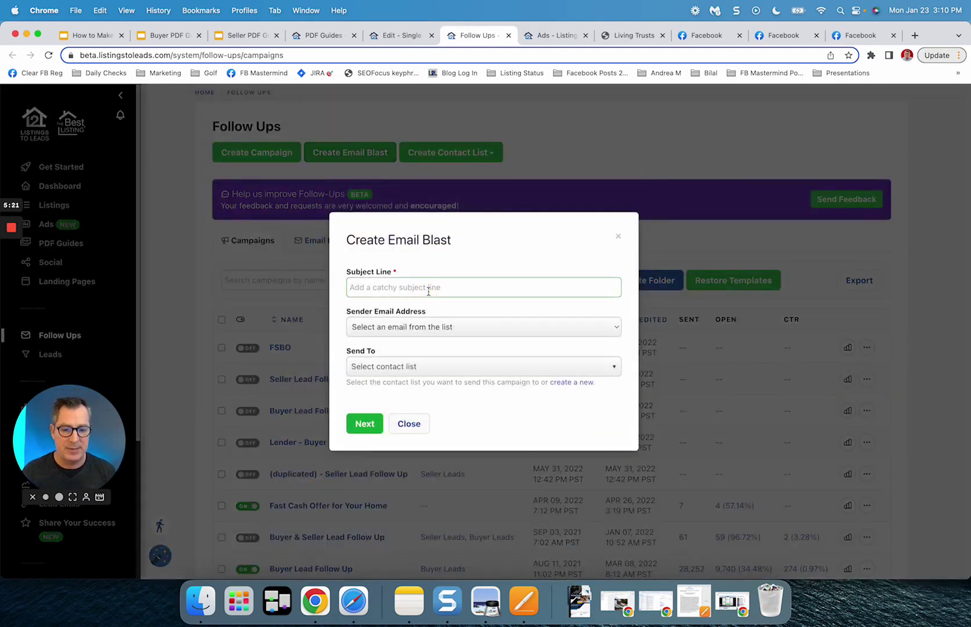
type("FRE")
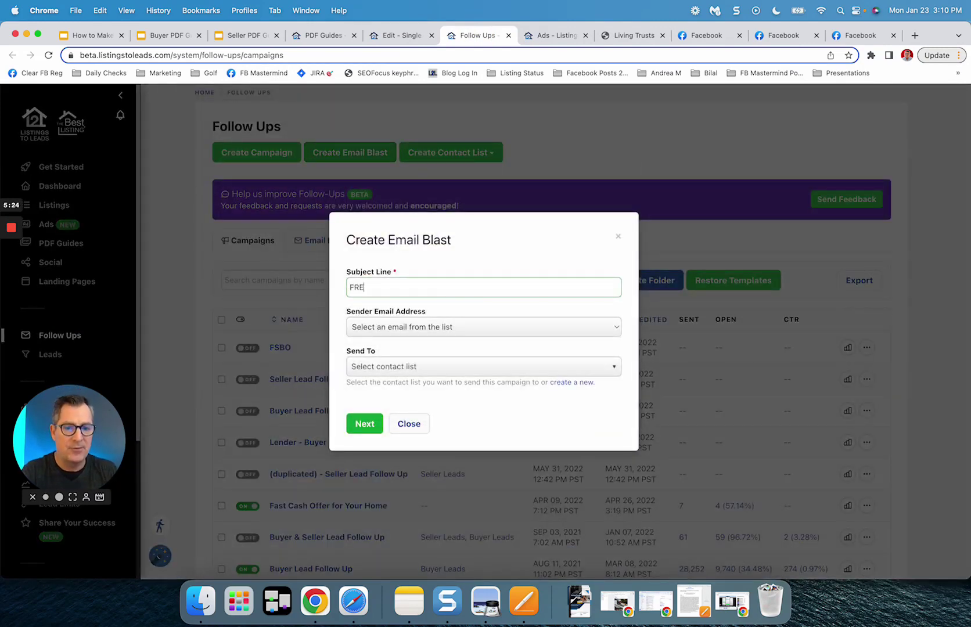
type("E Guide: What is a L")
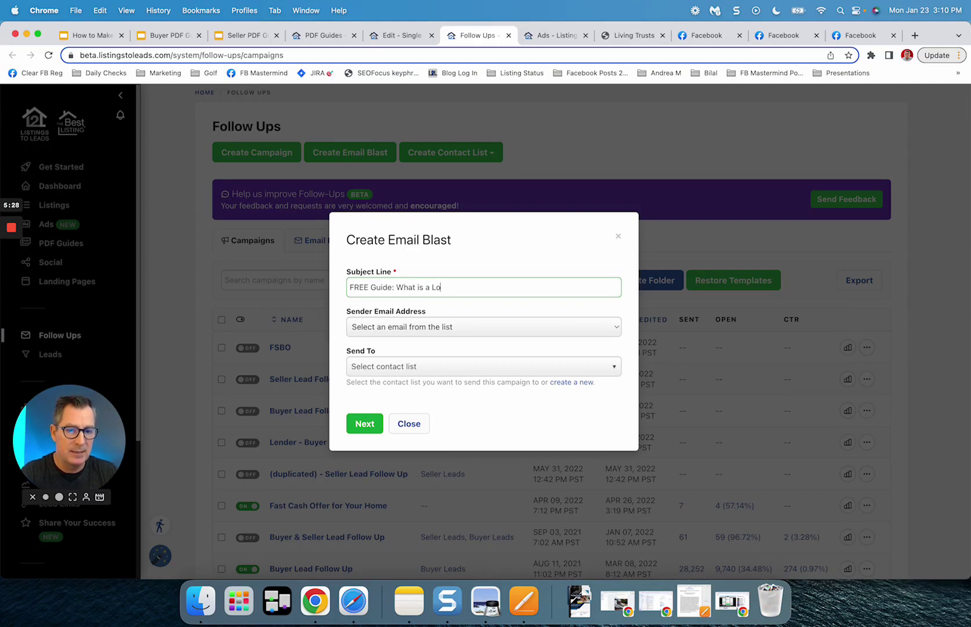
type("iving Trust? Pros and Con's!")
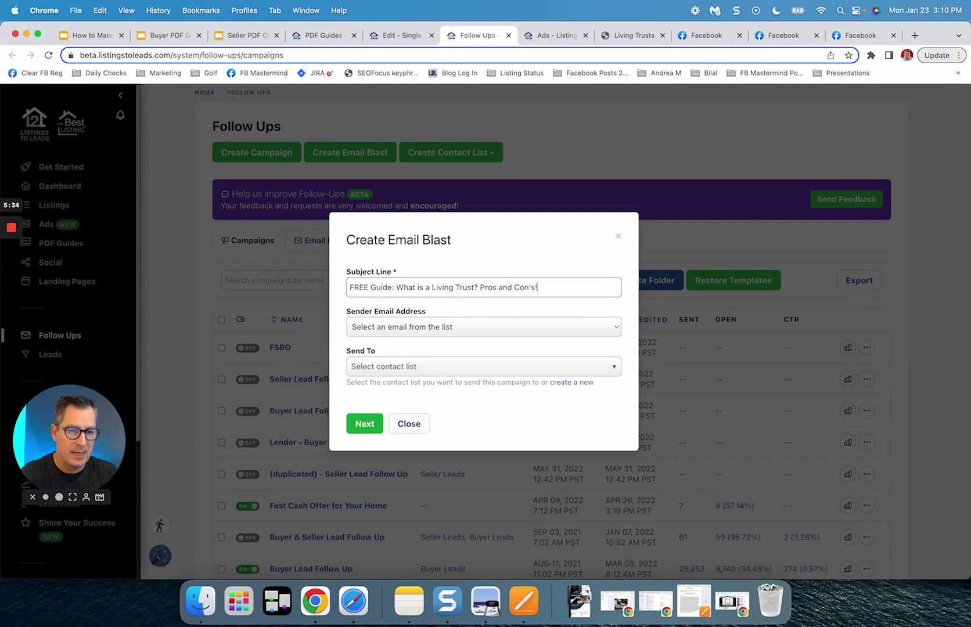
left_click(491, 288)
type("'")
left_click(367, 432)
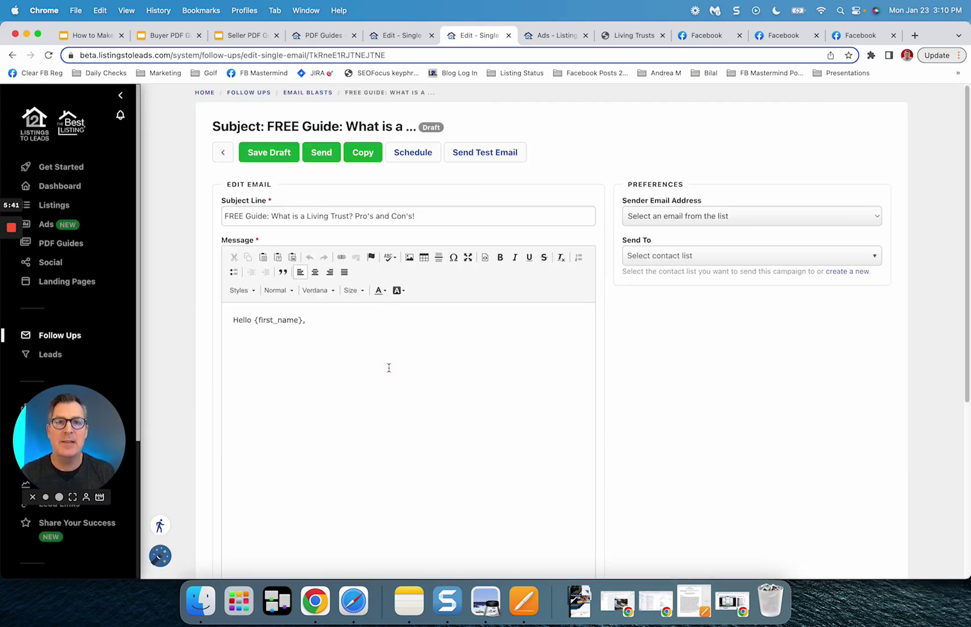
key("Return")
Step: Paste the Living Trusts download HTML into the message via Source view
left_click(333, 375)
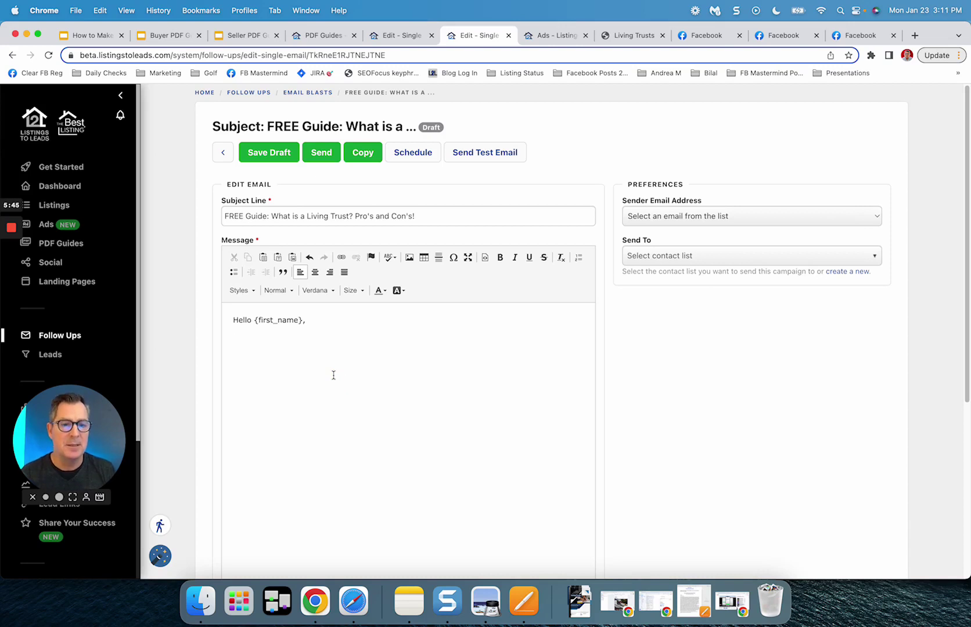
left_click(485, 258)
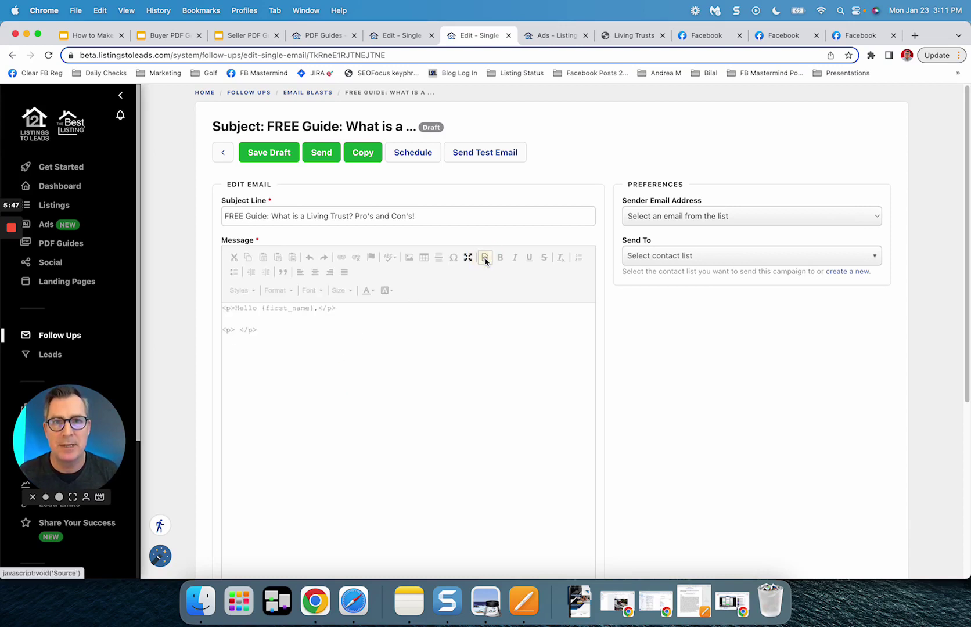
left_click(375, 367)
key("cmd+v")
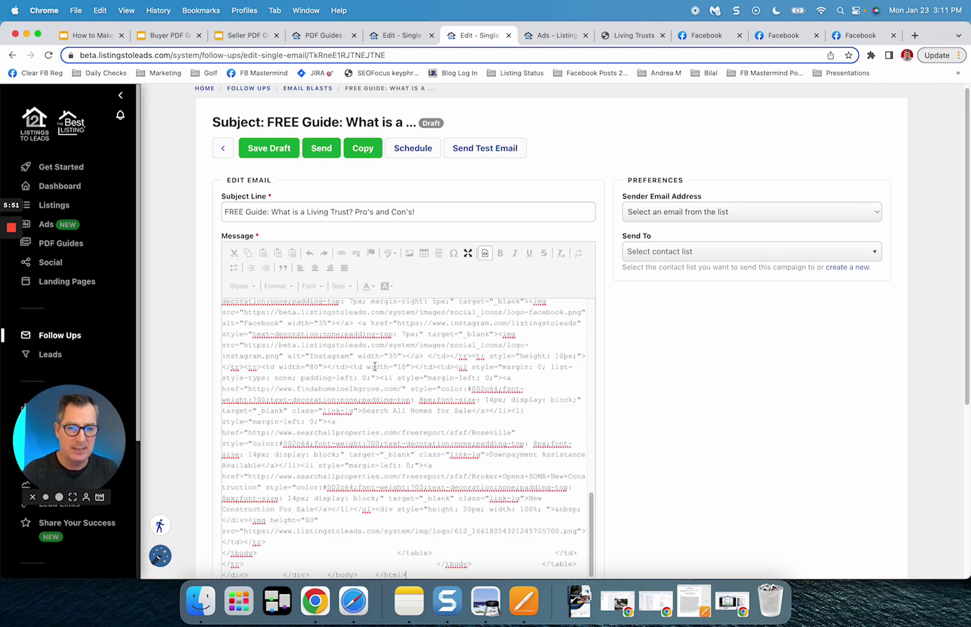
left_click(485, 255)
Step: Remove the blank line under the greeting and save the email as a draft
left_click(438, 333)
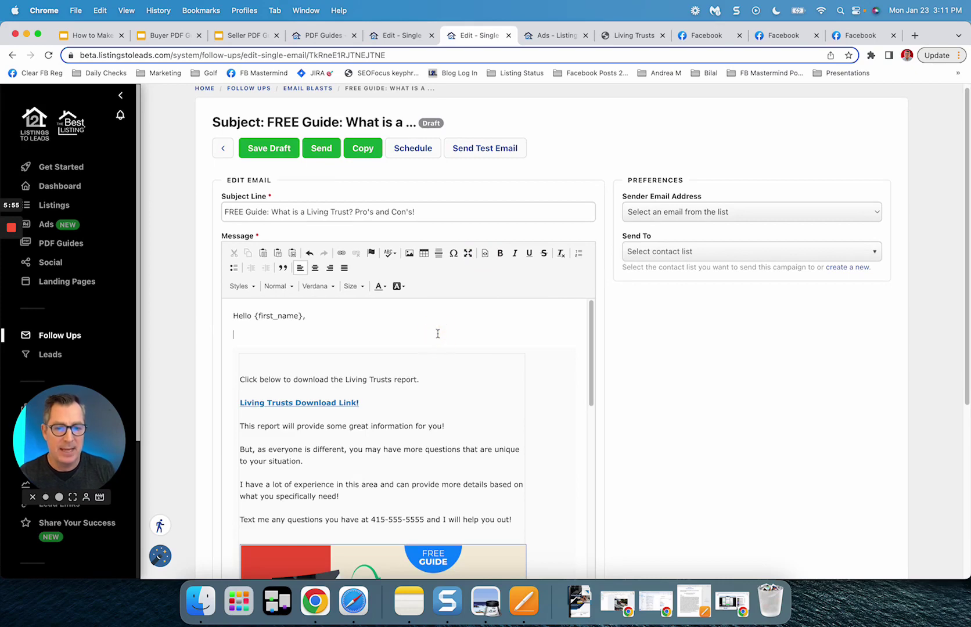
key("BackSpace")
scroll(646, 351, "down", 2)
scroll(366, 484, "down", 9)
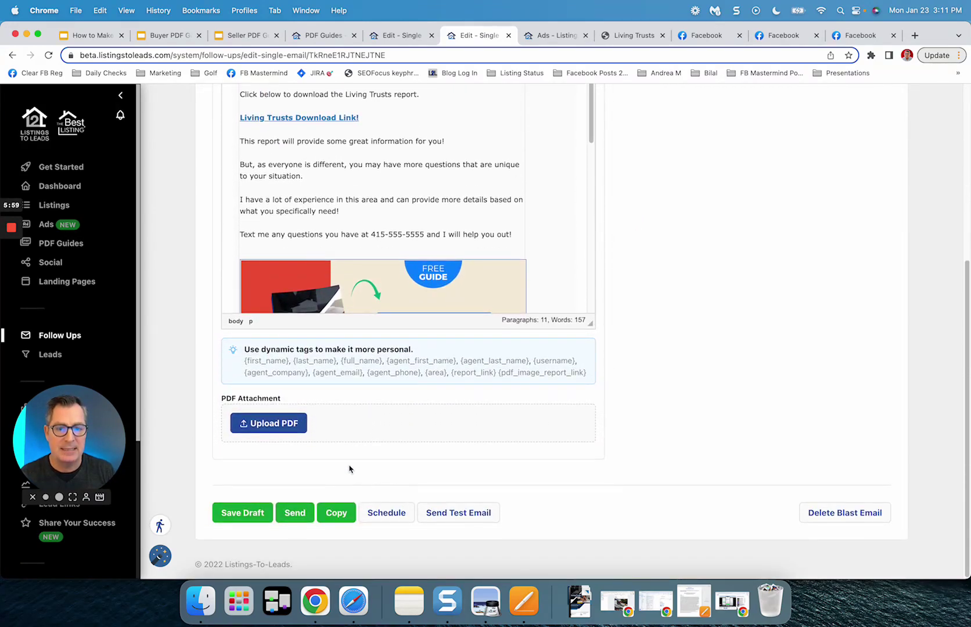
left_click(240, 514)
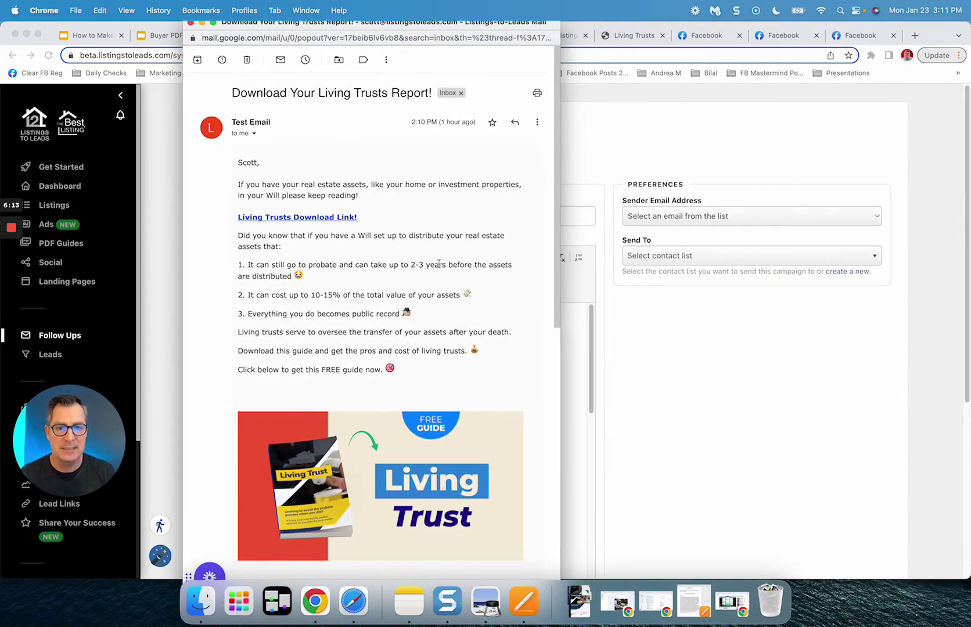
Step: Follow the test email's Living Trusts Download Link to view its landing page, then return to PDF Guides
mouse_move(555, 200)
left_mouse_down()
mouse_move(549, 310)
mouse_move(537, 123)
left_mouse_up()
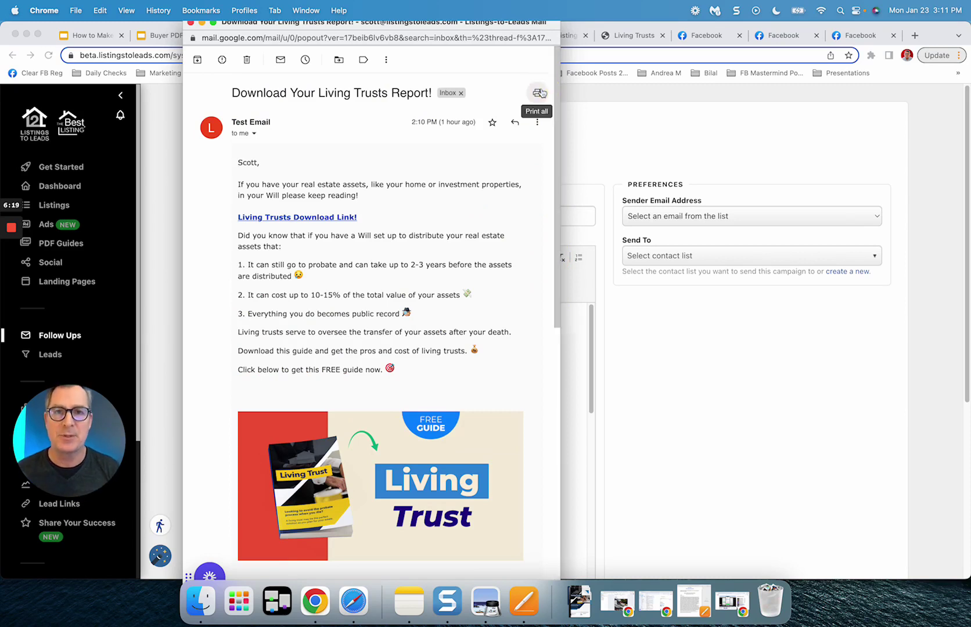
left_click(312, 217)
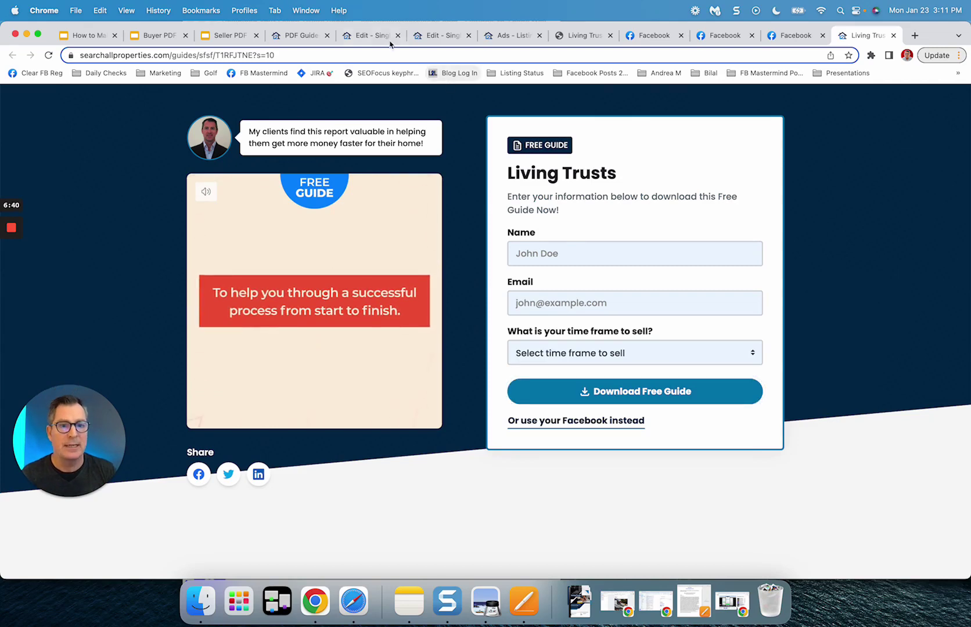
left_click(305, 36)
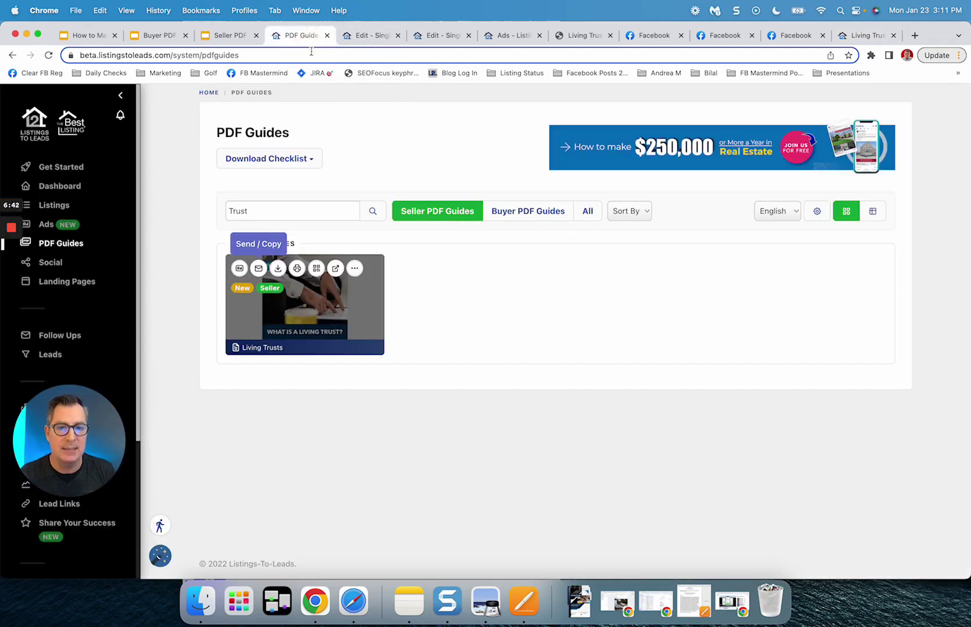
Step: Download the Living Trusts postcard front side as a PDF and open it
left_click(298, 269)
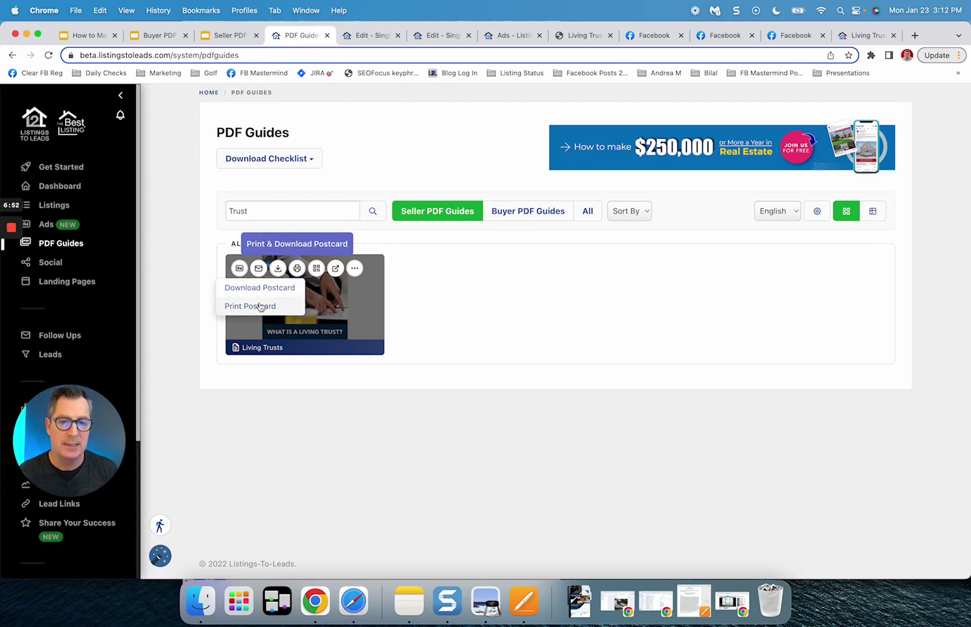
left_click(268, 288)
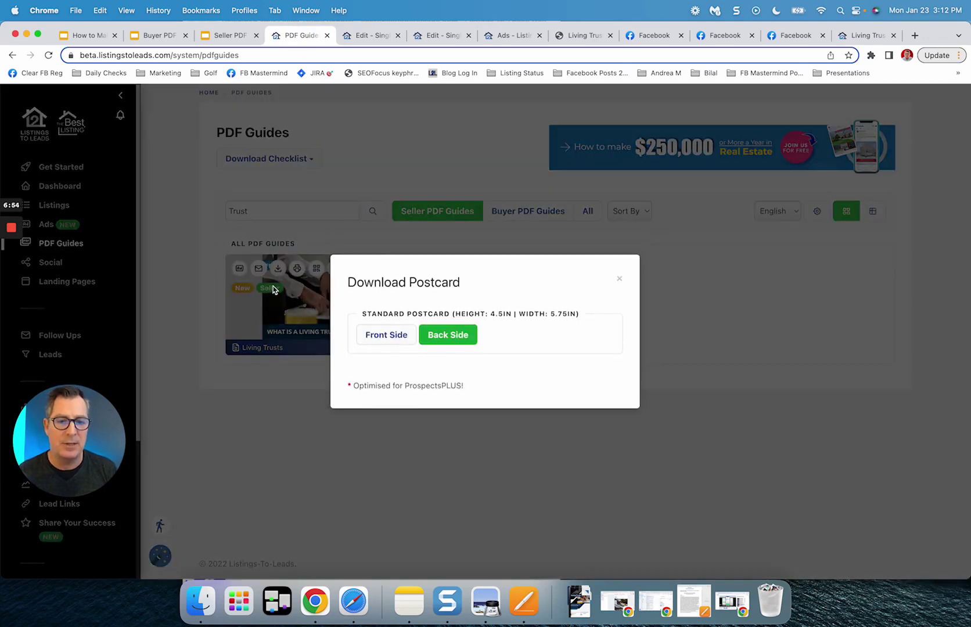
left_click(391, 336)
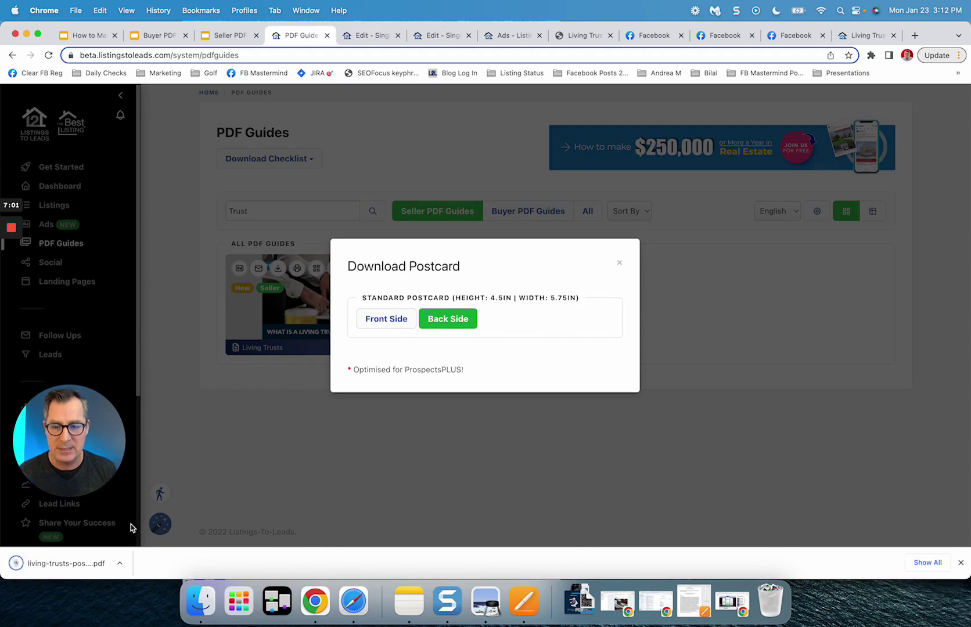
left_click(78, 564)
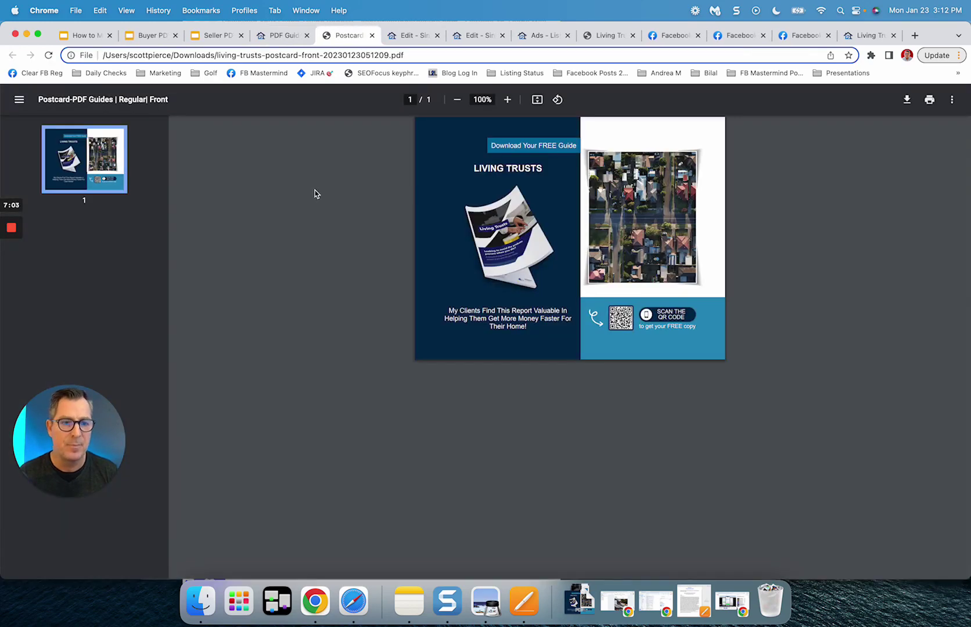
Step: Download the Living Trusts postcard back side as a PDF, review it, then close its tab
left_click(285, 35)
left_click(459, 335)
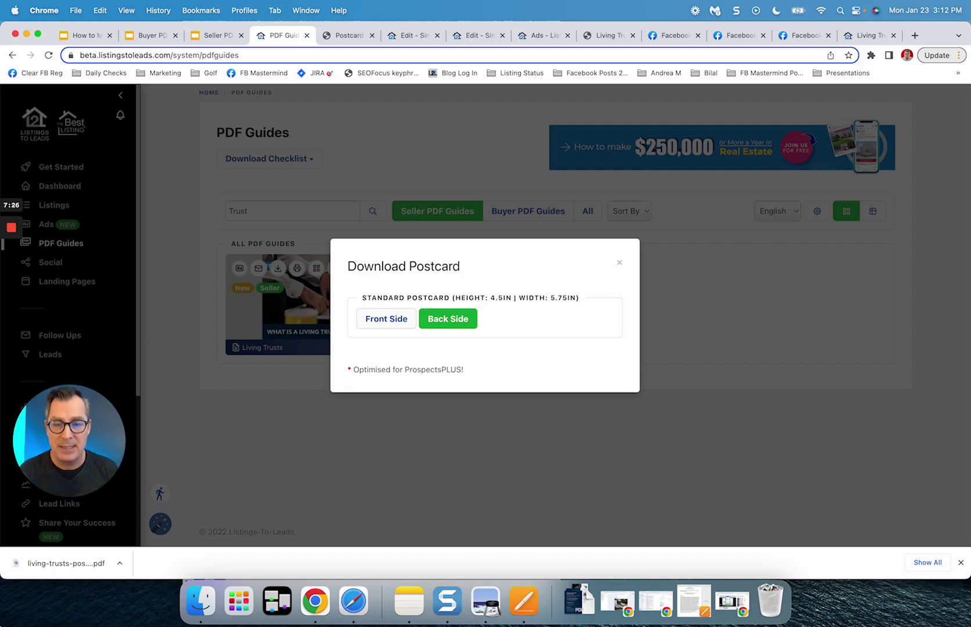
left_click(65, 569)
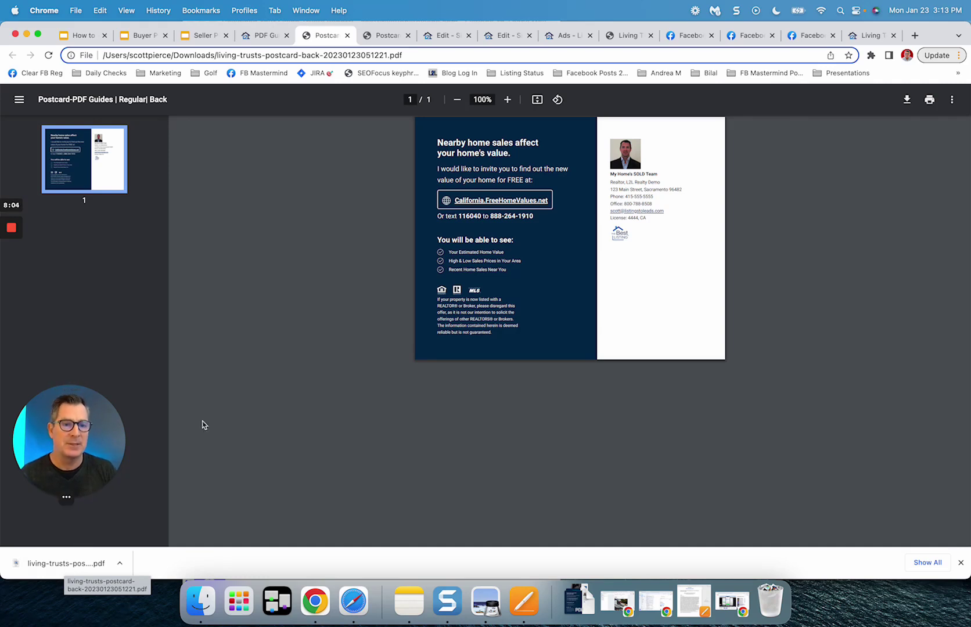
left_click(347, 35)
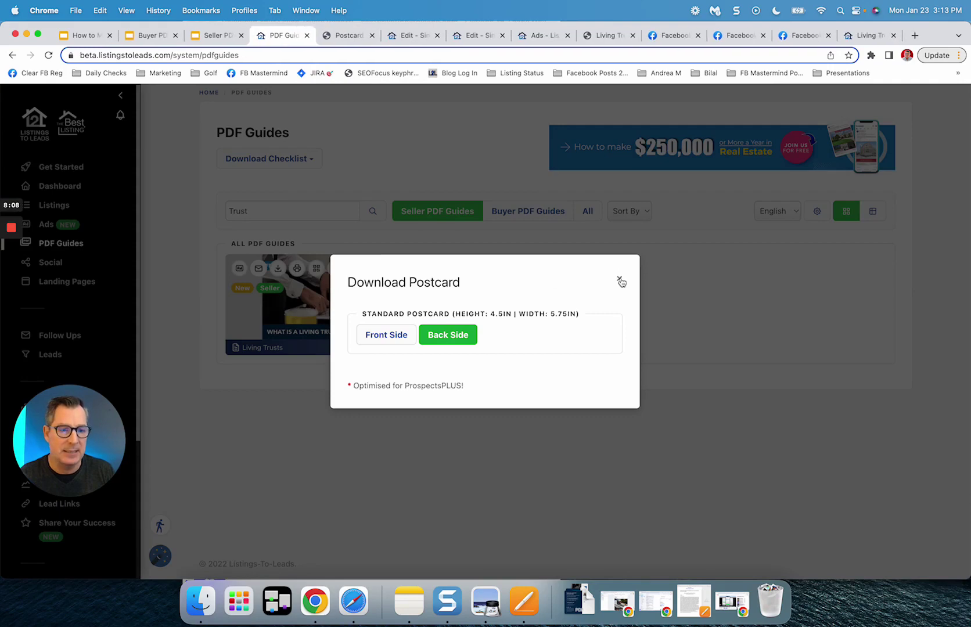
Step: Close the download choices and start a print order for the Living Trusts postcard
left_click(619, 278)
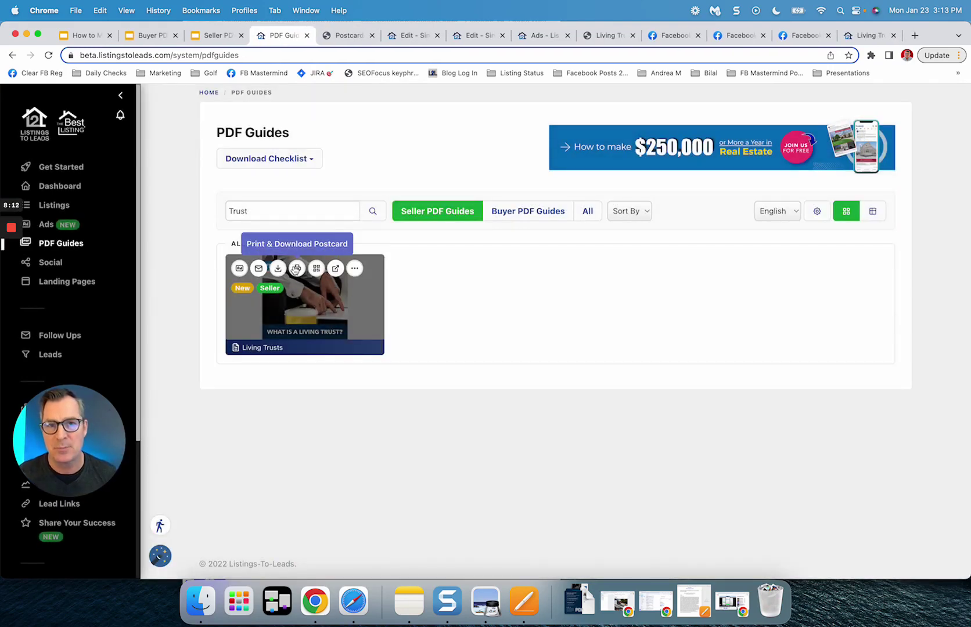
left_click(298, 271)
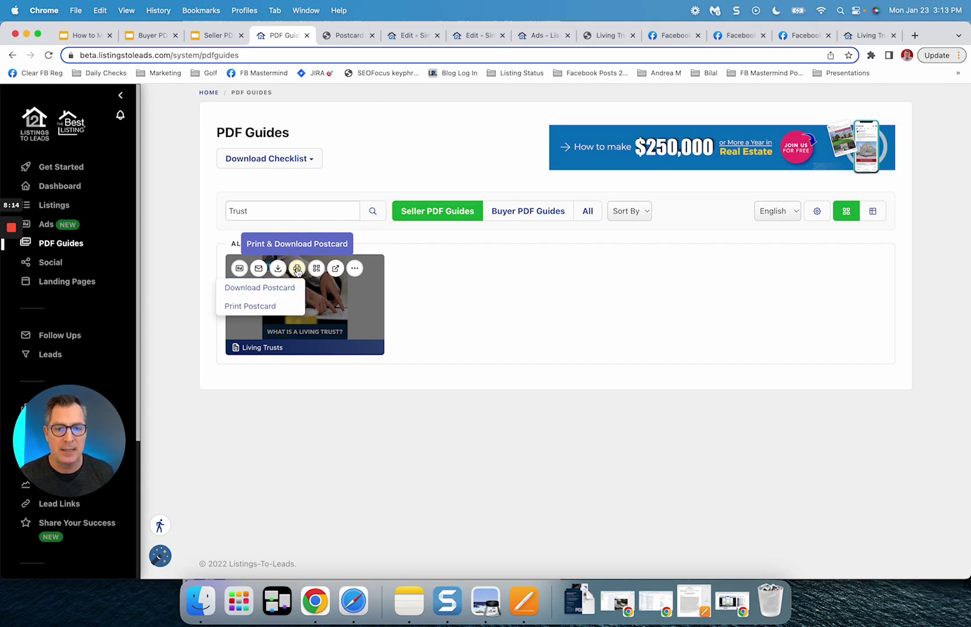
left_click(251, 308)
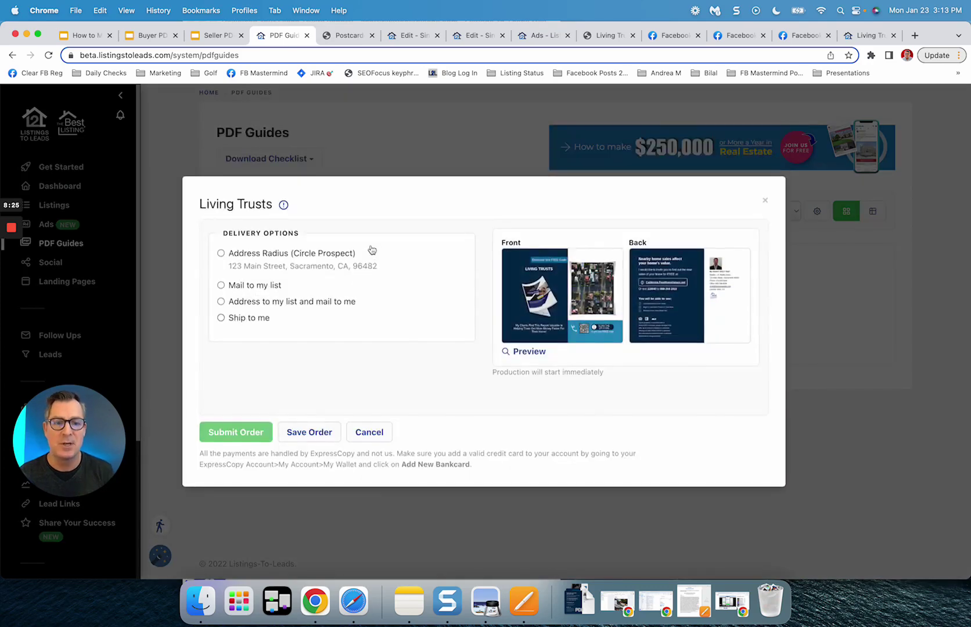
Step: Compare the mail-around-an-address and mail-to-my-list delivery options, then cancel the order
left_click(248, 255)
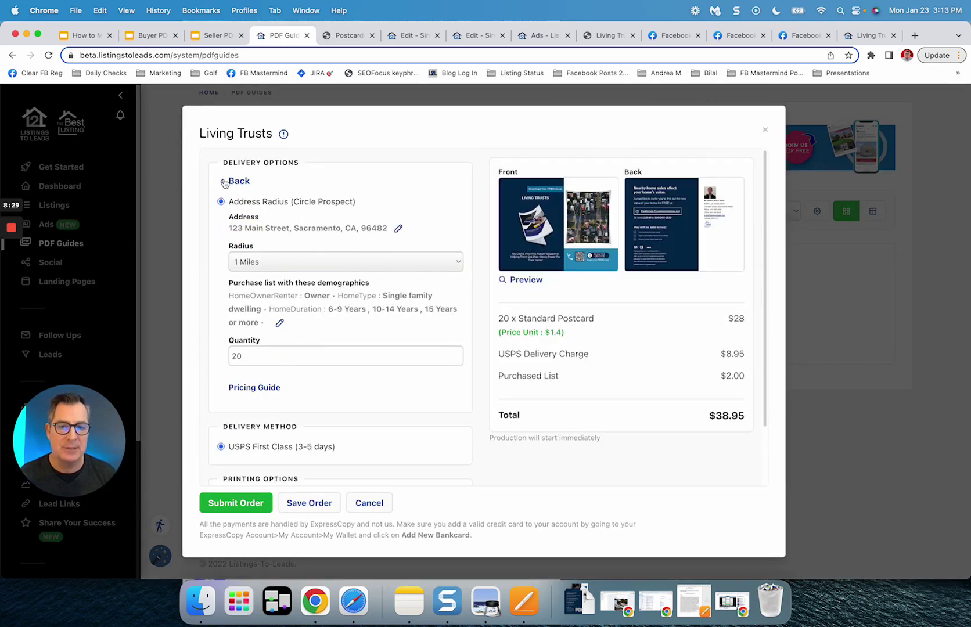
left_click(228, 183)
left_click(232, 284)
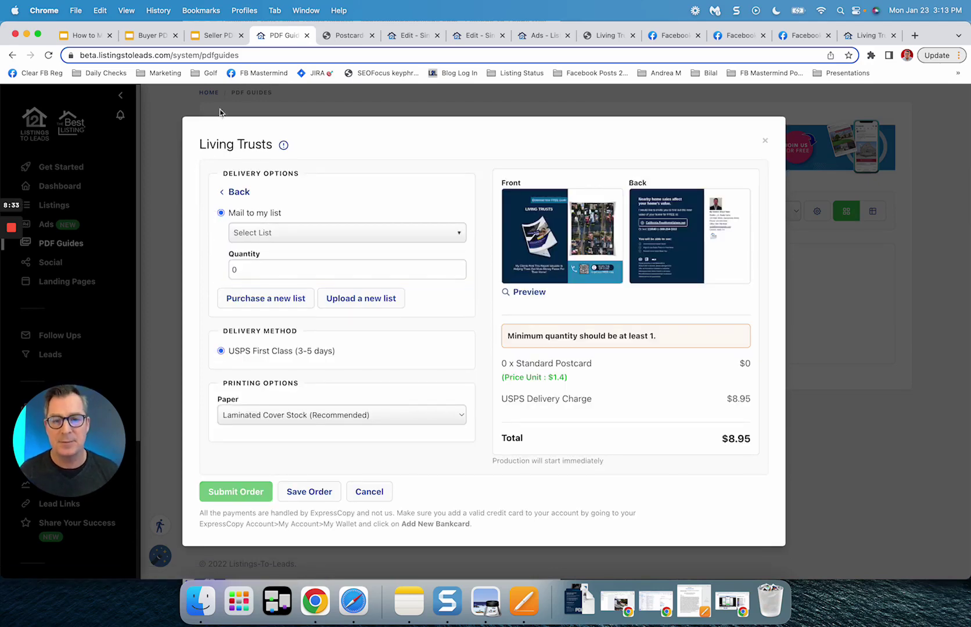
left_click(363, 493)
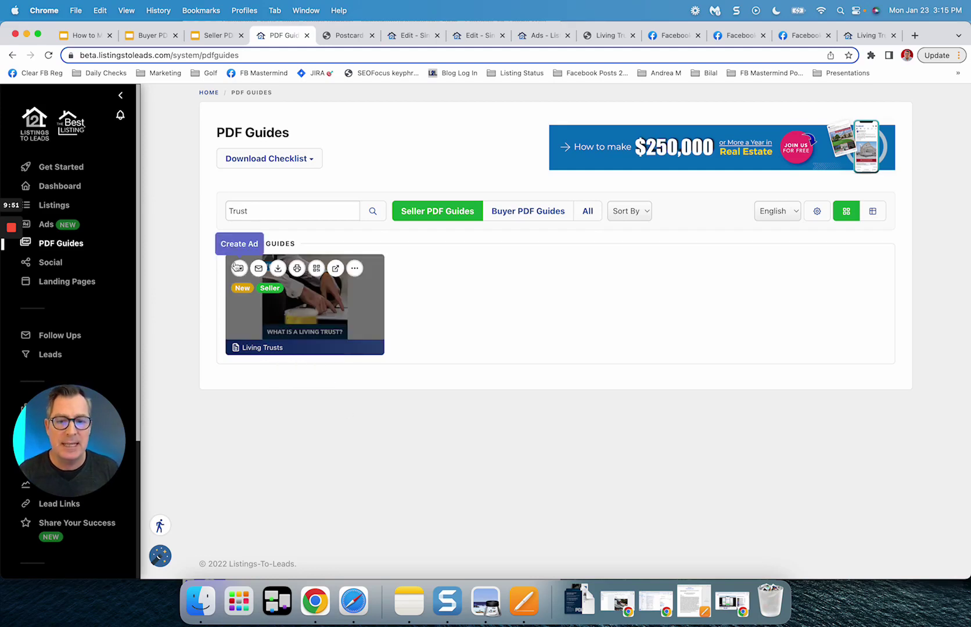
Step: Download the Living Trusts guide's QR code PDF, open it, then close its tab
left_click(317, 268)
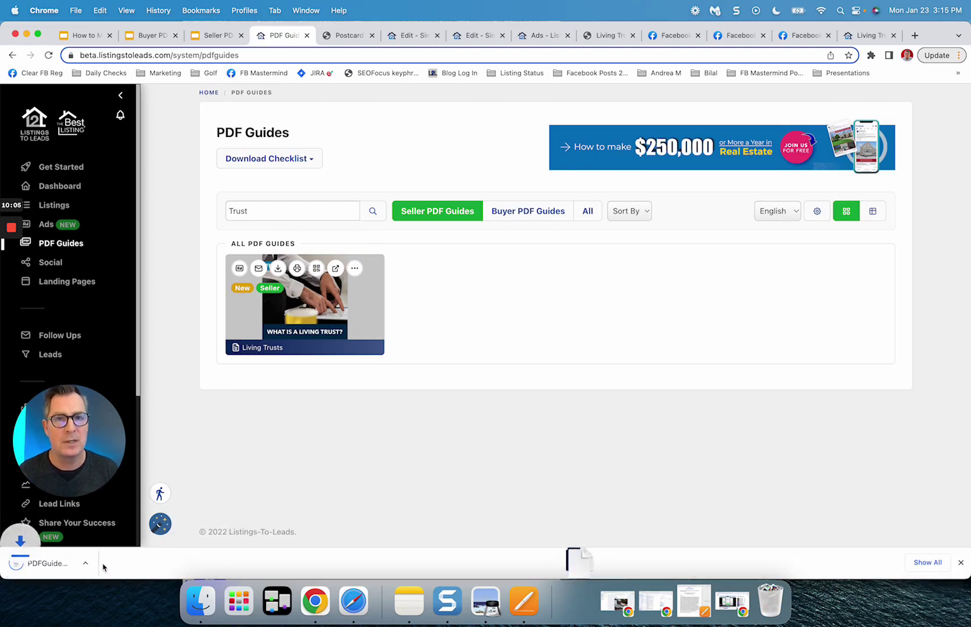
left_click(79, 565)
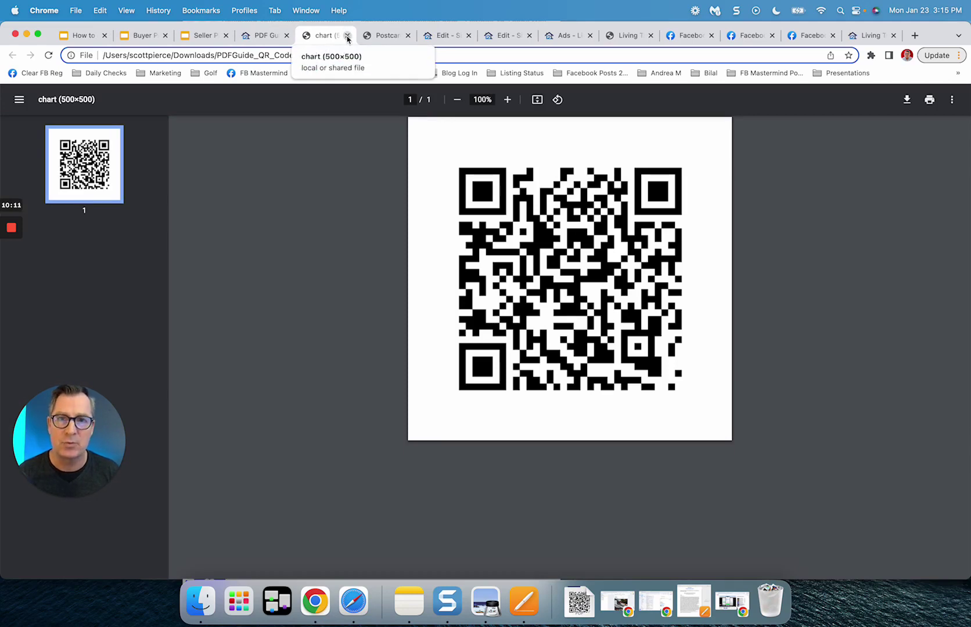
left_click(347, 35)
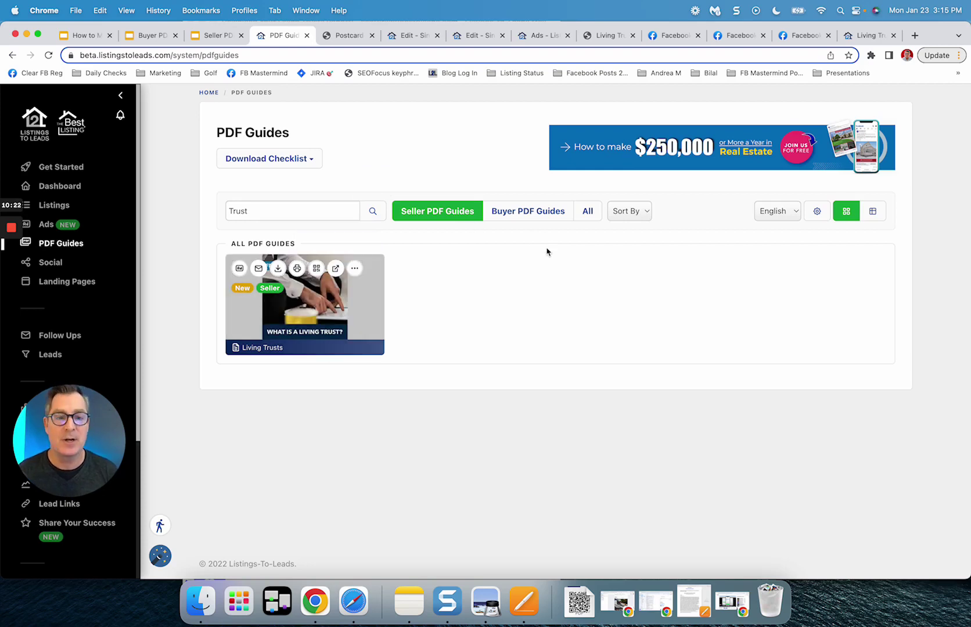
Step: Preview the Living Trusts download landing page in a new tab, then close it and show the card's More Options
left_click(336, 269)
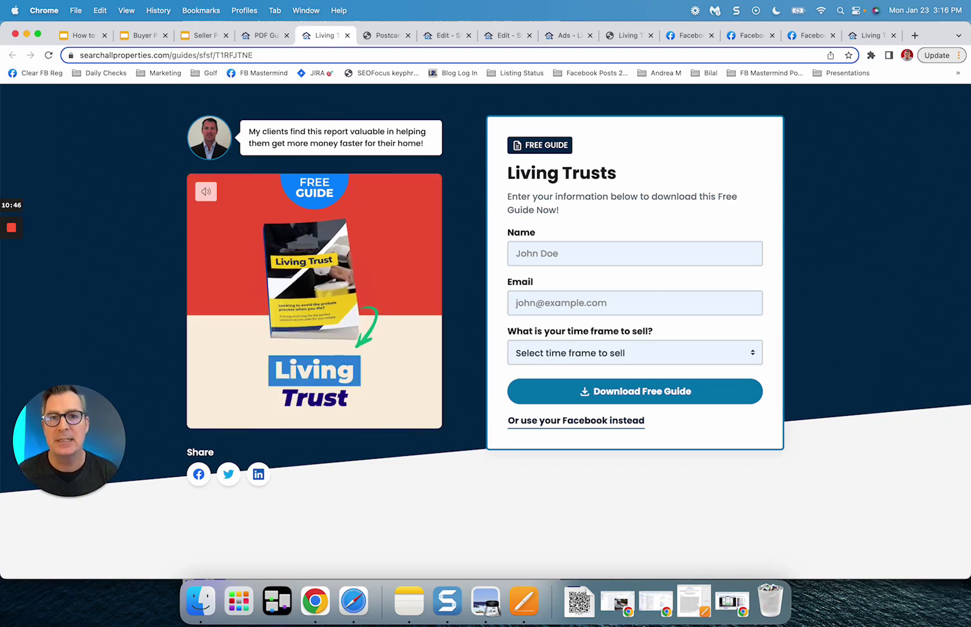
left_click(347, 35)
left_click(354, 268)
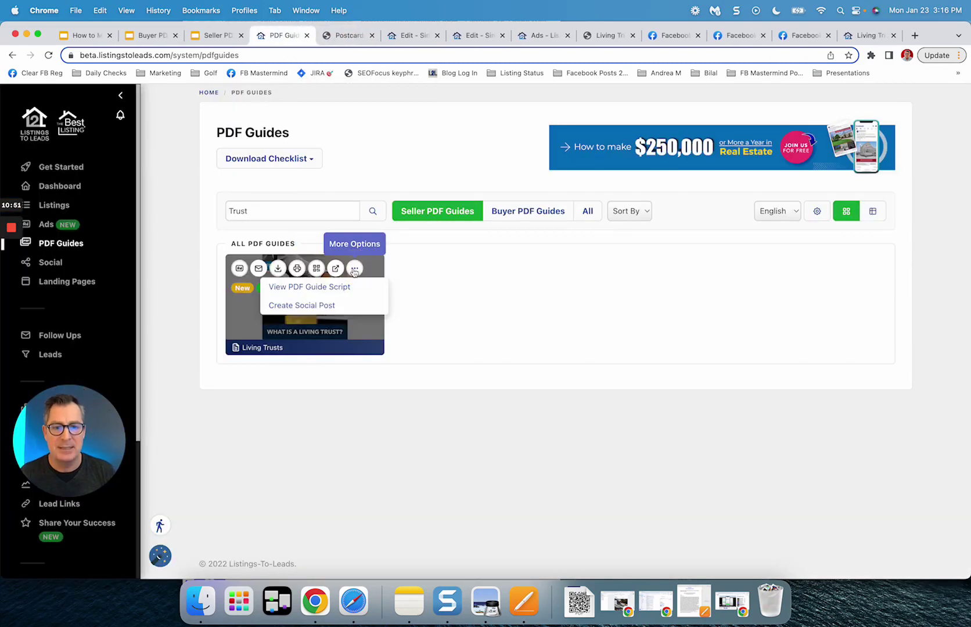
Step: Send the Living Trust video script to the pre-filled address and drag the Gmail popout into view
left_click(329, 287)
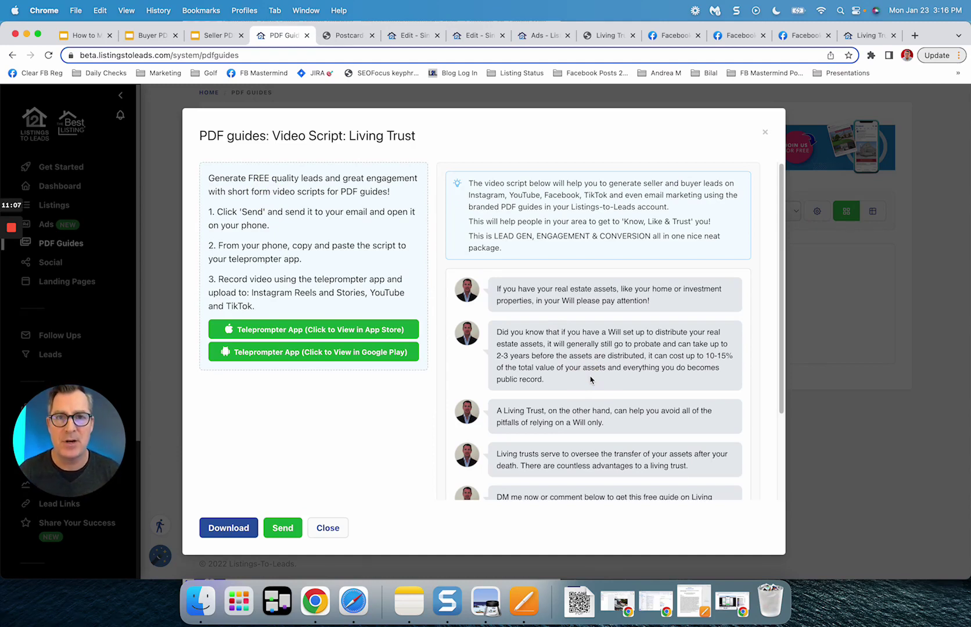
left_click(284, 528)
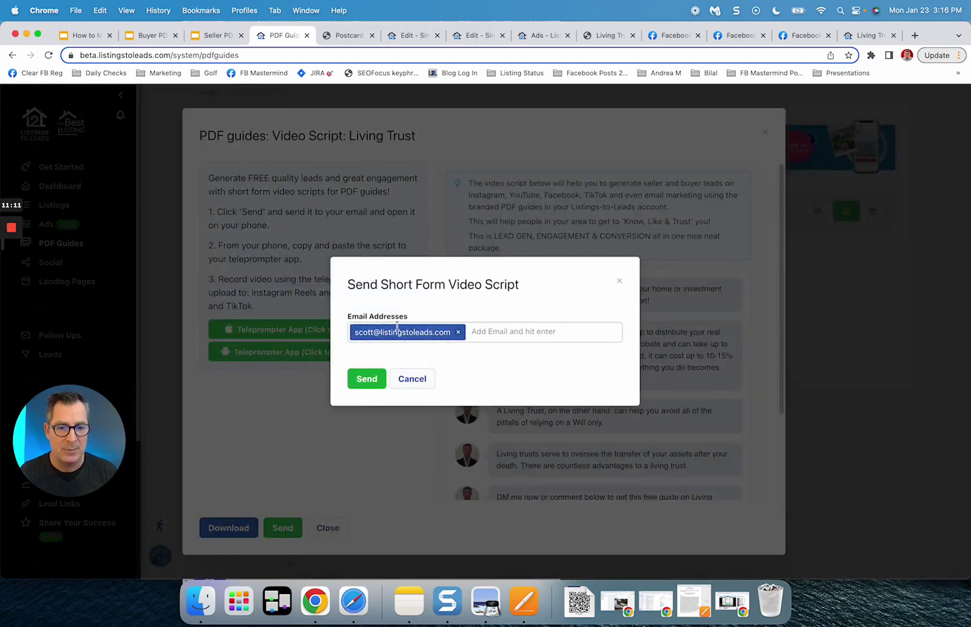
left_click(367, 379)
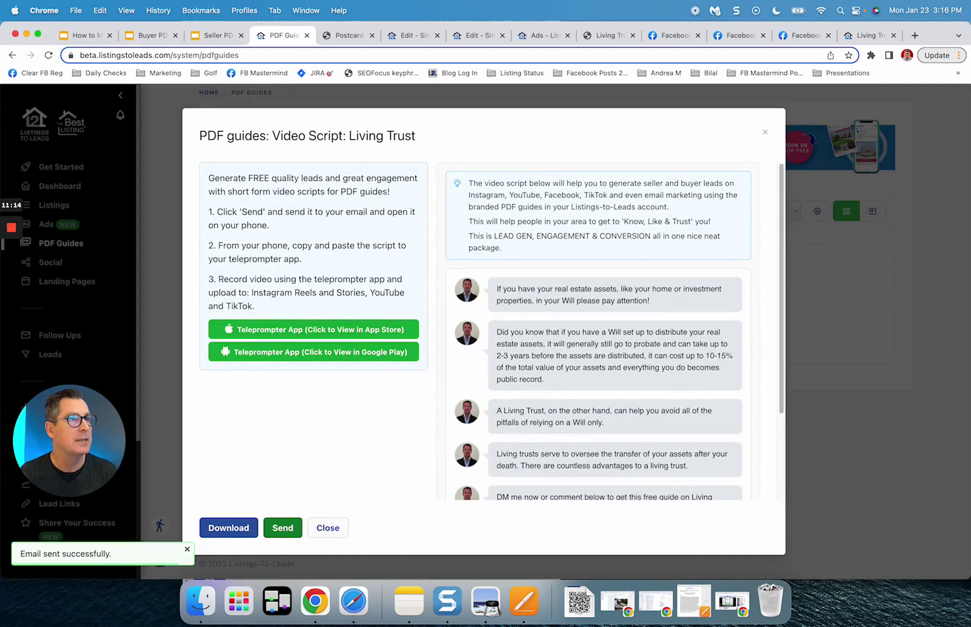
left_click_drag(970, 6, 473, 4)
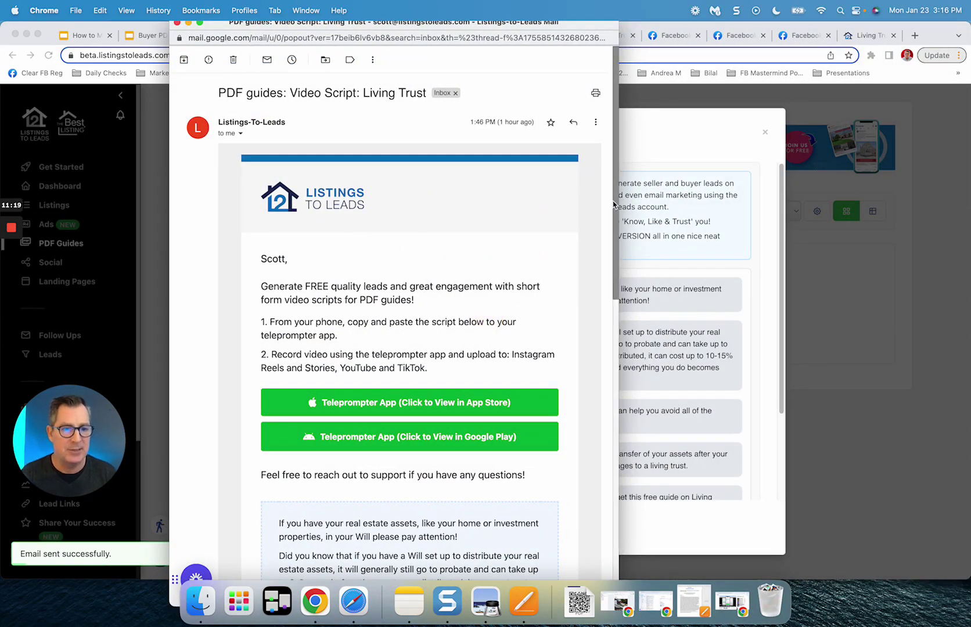
Step: Scroll the Gmail popout to the script box and select all six script paragraphs
left_click_drag(617, 205, 613, 282)
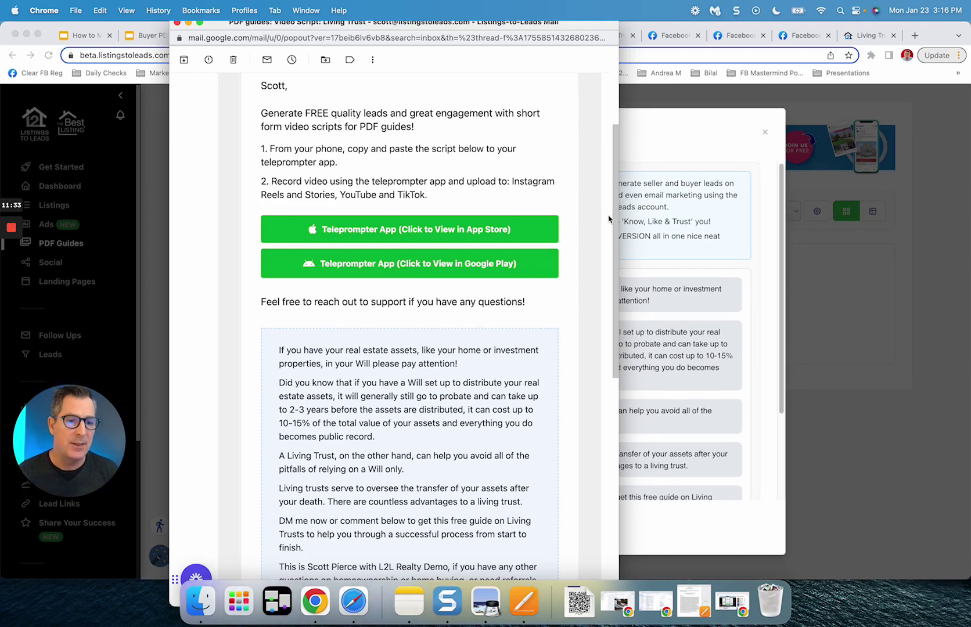
left_click_drag(616, 214, 616, 302)
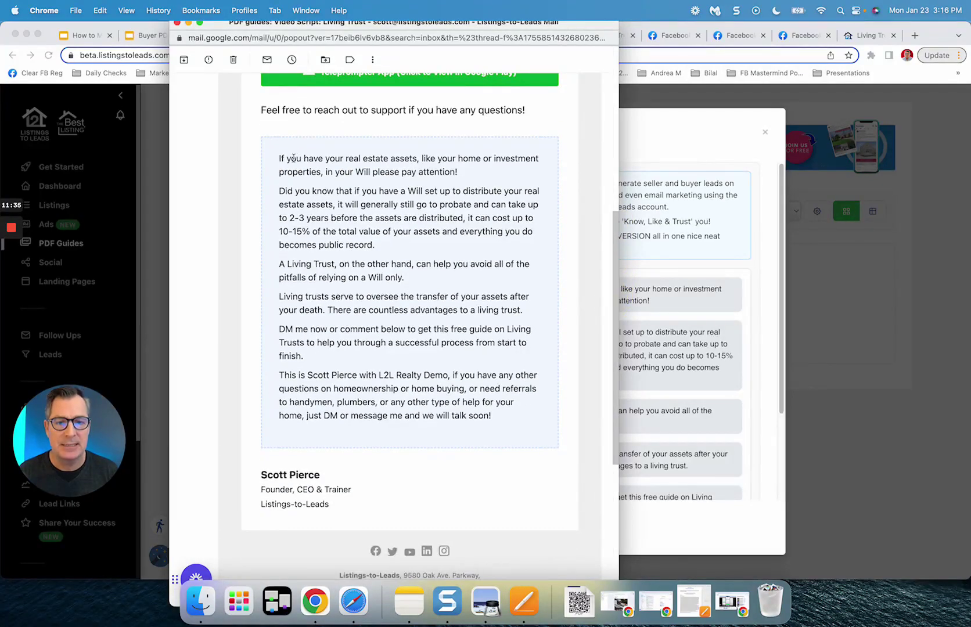
left_click_drag(277, 161, 512, 436)
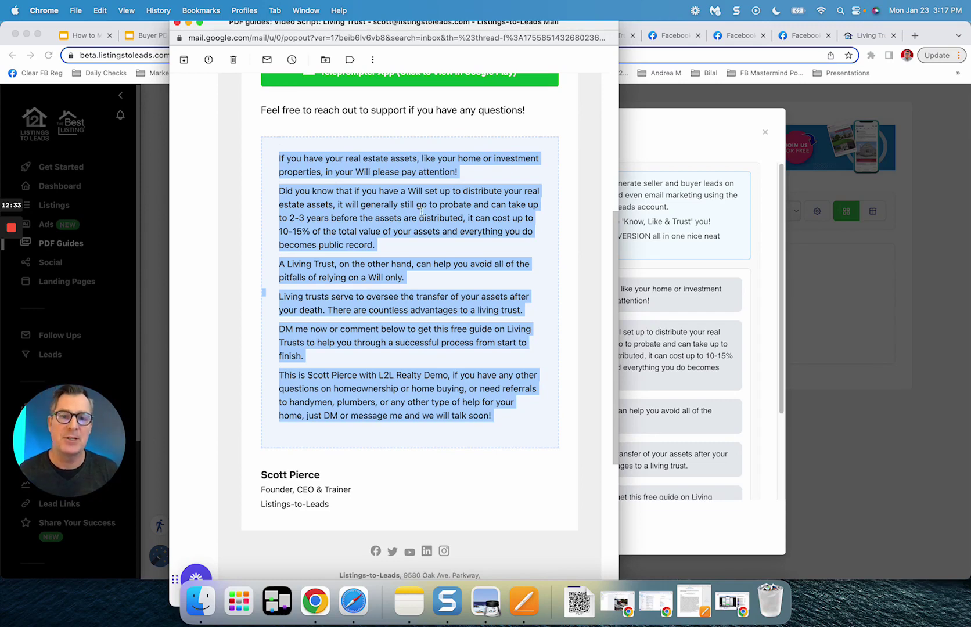
Step: Close the email and script, then create a Living Trusts social post and review its prefilled text
left_click(177, 24)
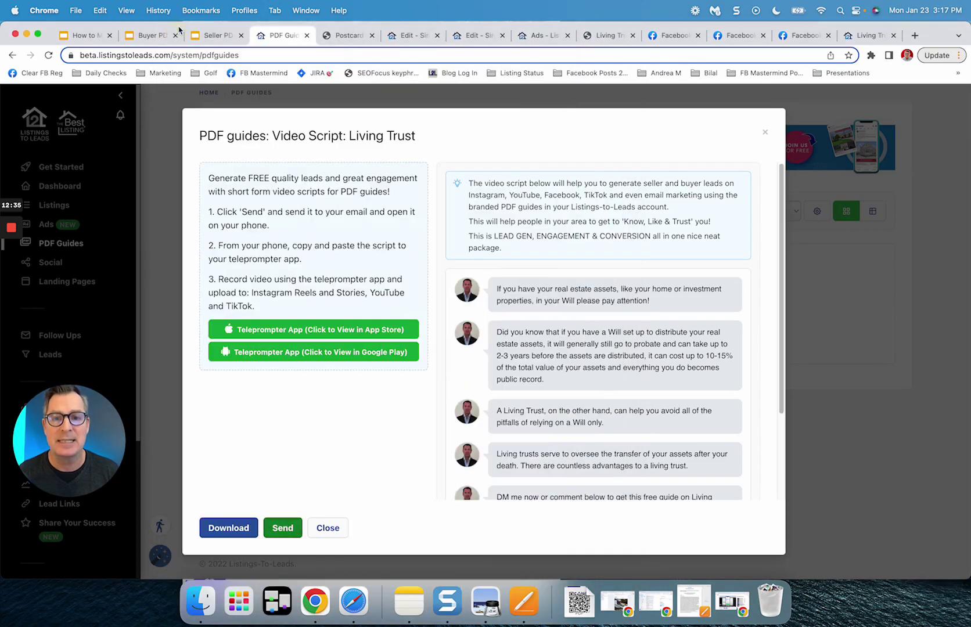
left_click(328, 527)
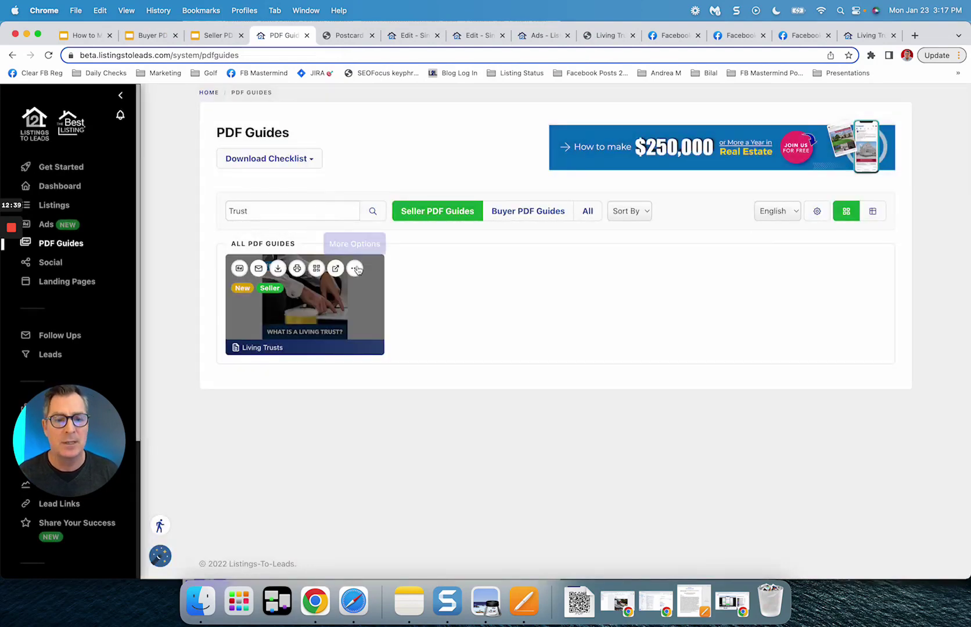
left_click(355, 270)
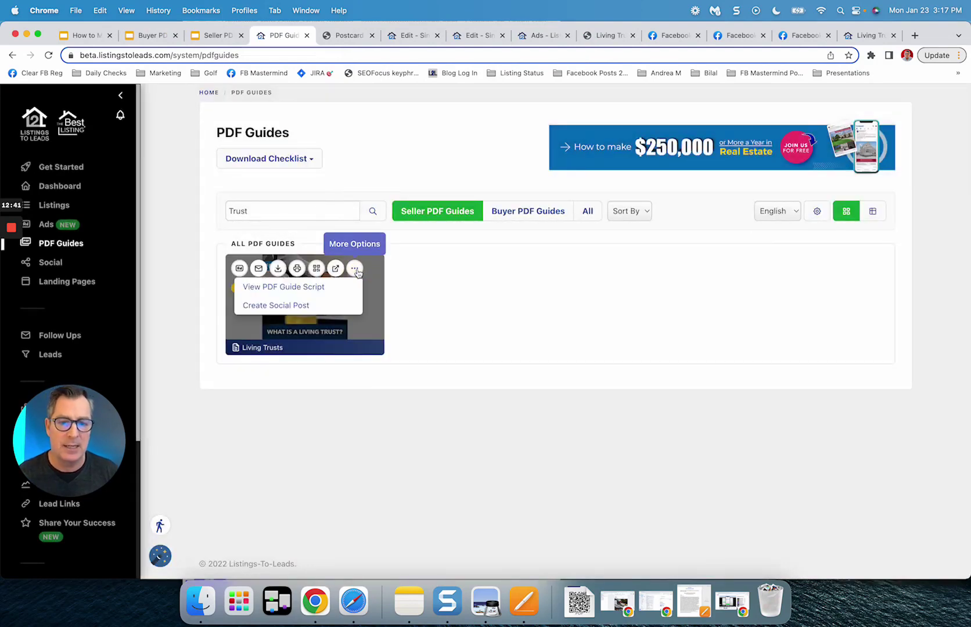
left_click(285, 309)
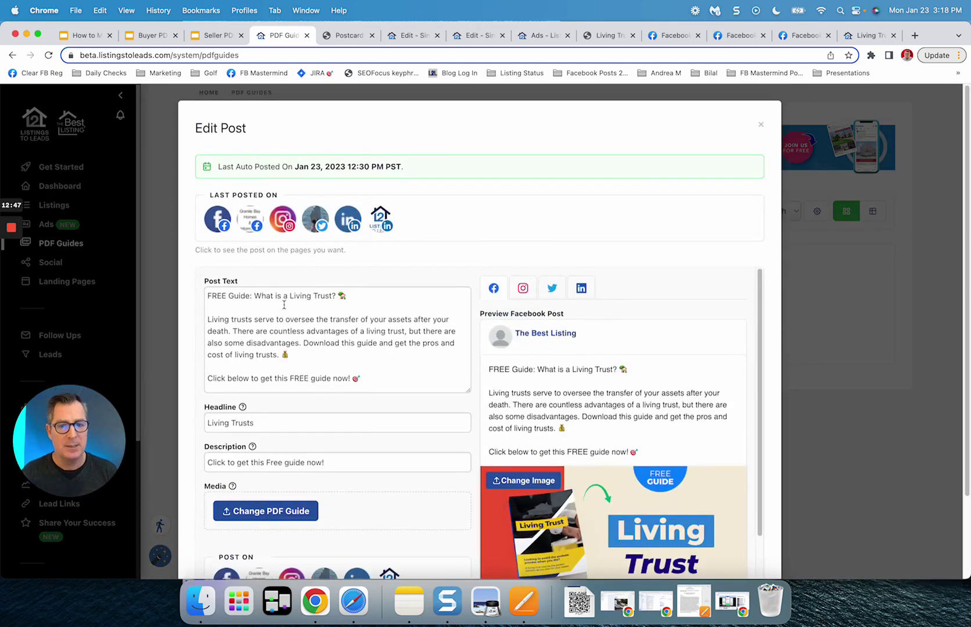
scroll(470, 254, "down", 3)
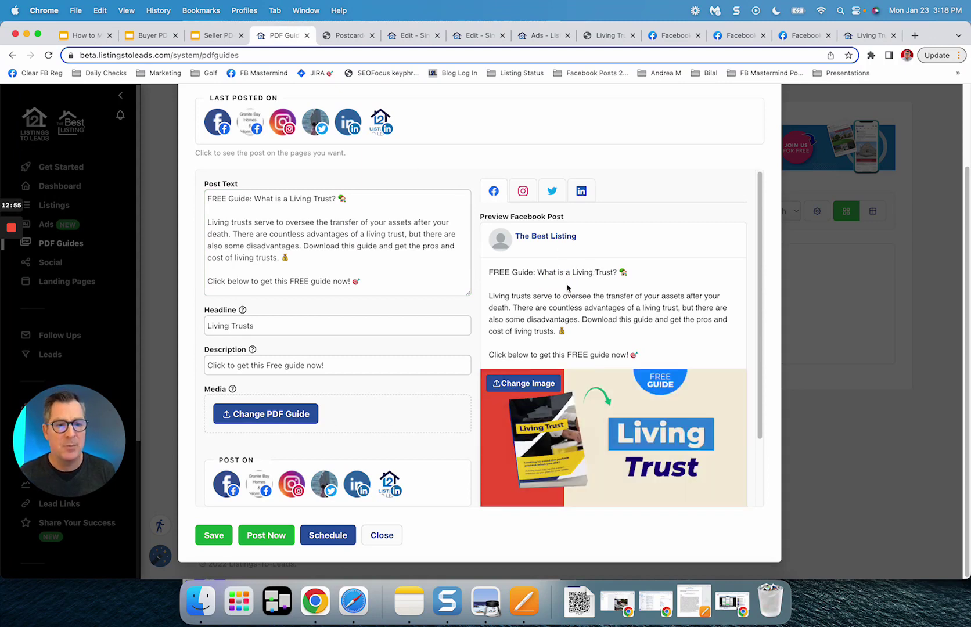
scroll(224, 152, "up", 1)
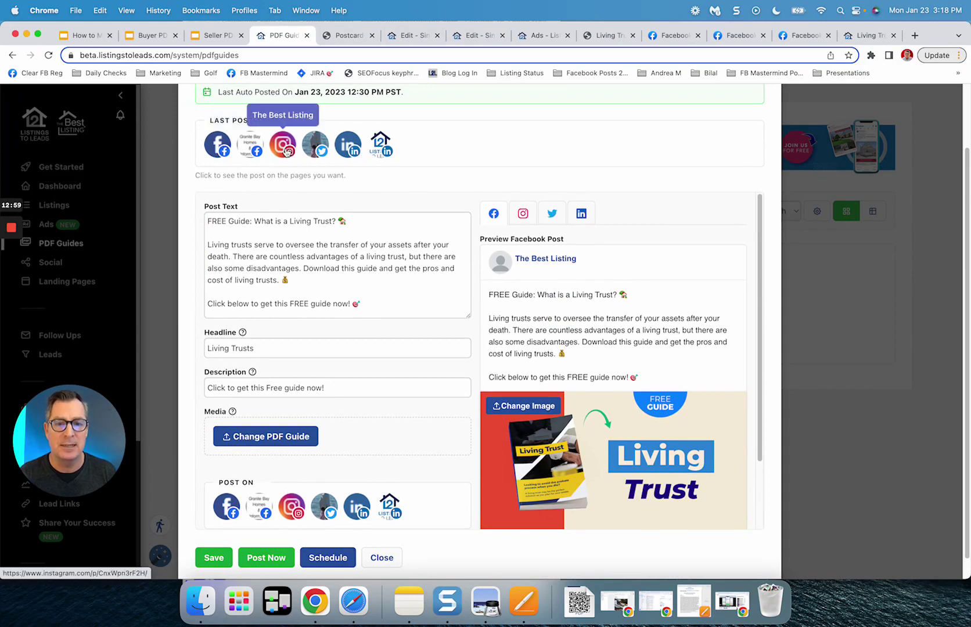
scroll(304, 230, "down", 1)
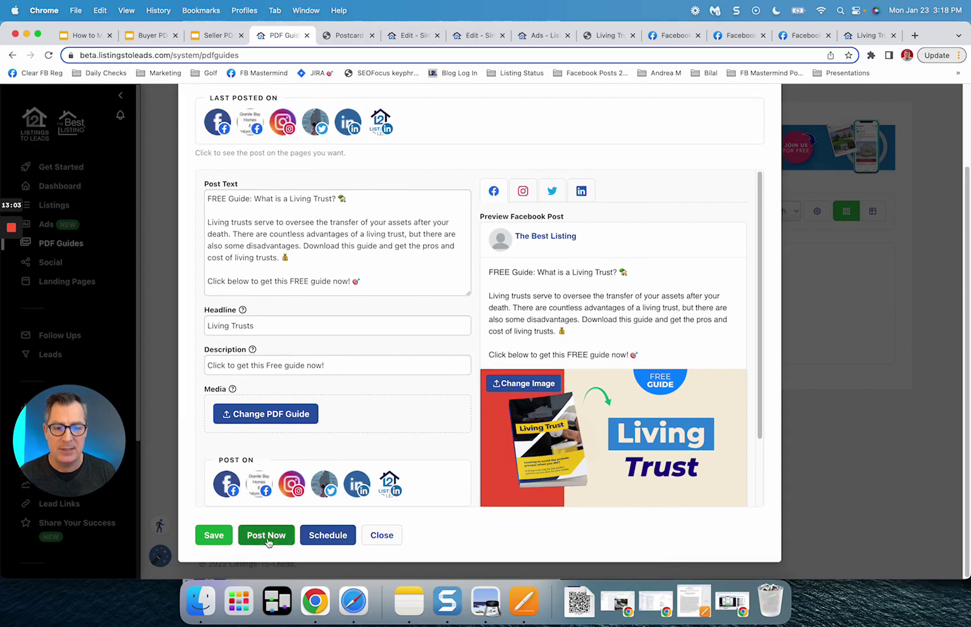
Step: Open and cancel the Schedule Post dialog, then close the social post editor without posting
left_click(342, 539)
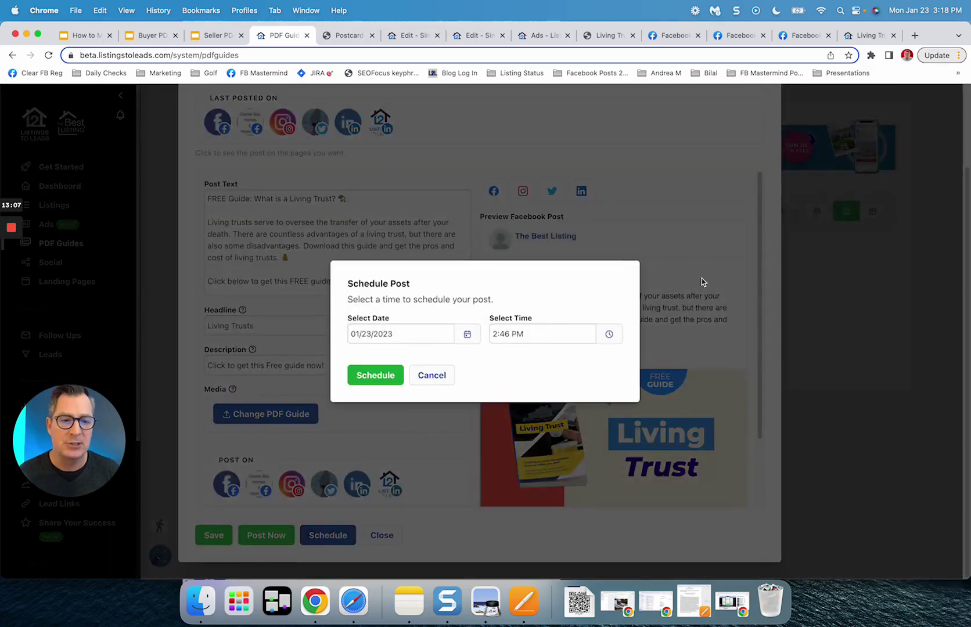
left_click(430, 377)
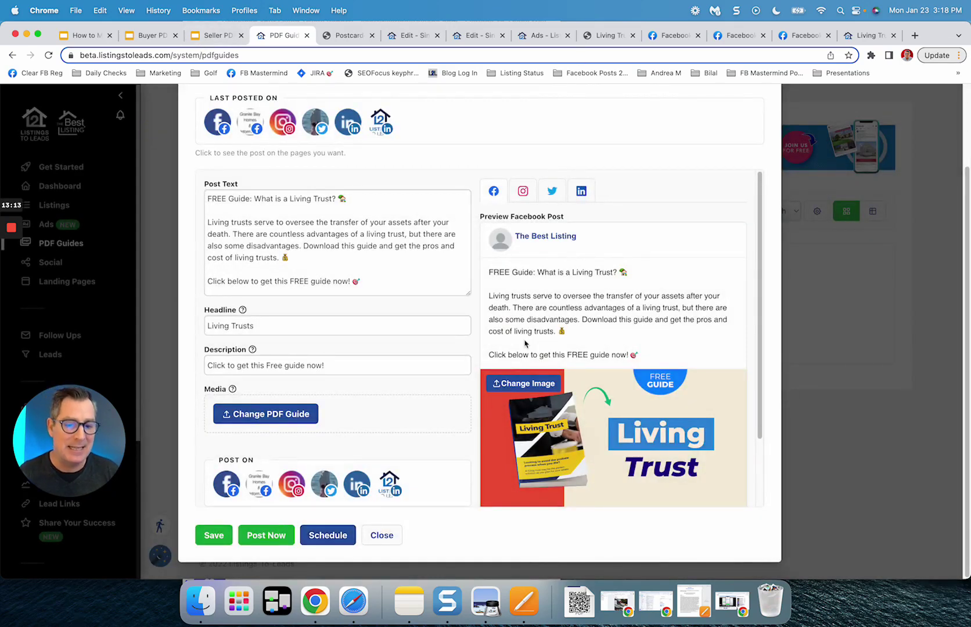
left_click(372, 541)
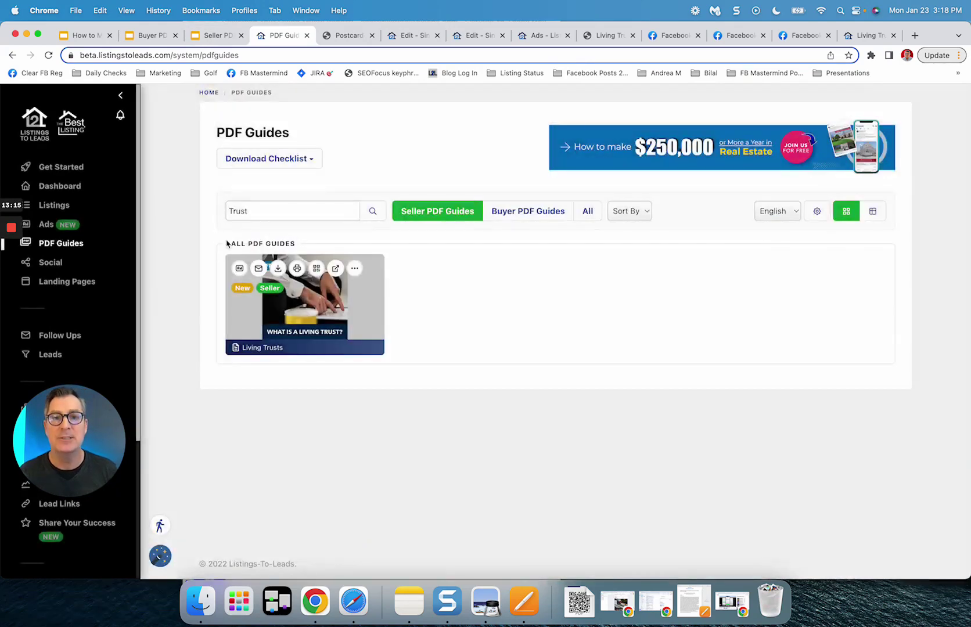